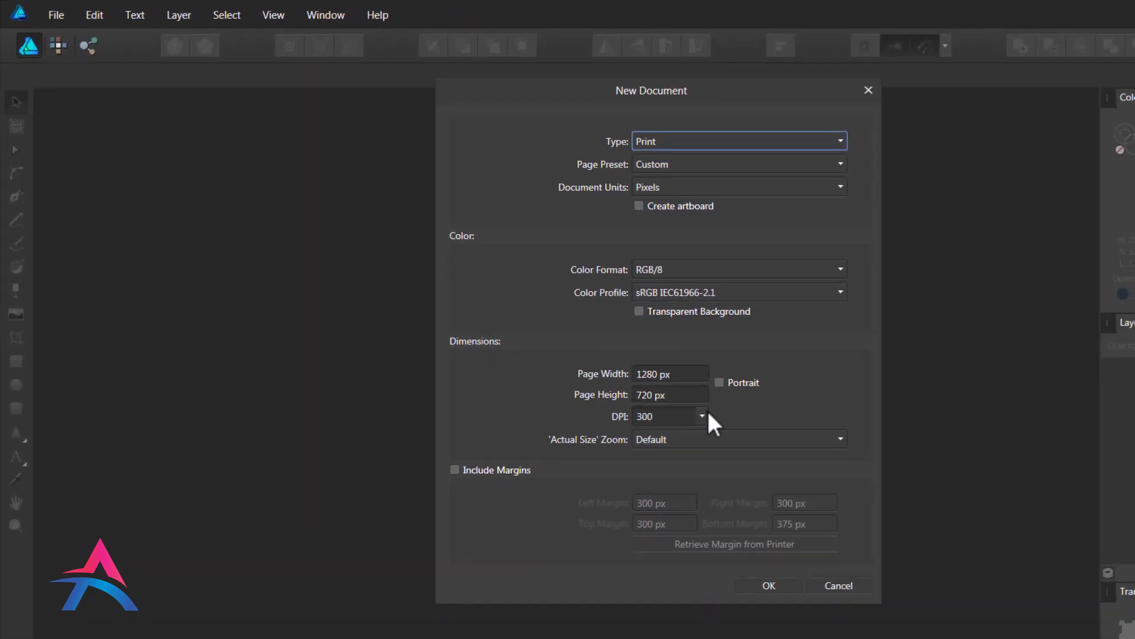
- Create a 1280 x 720 px print document at 300 DPI and add 48 pt art text reading "Shiny"
click(771, 584)
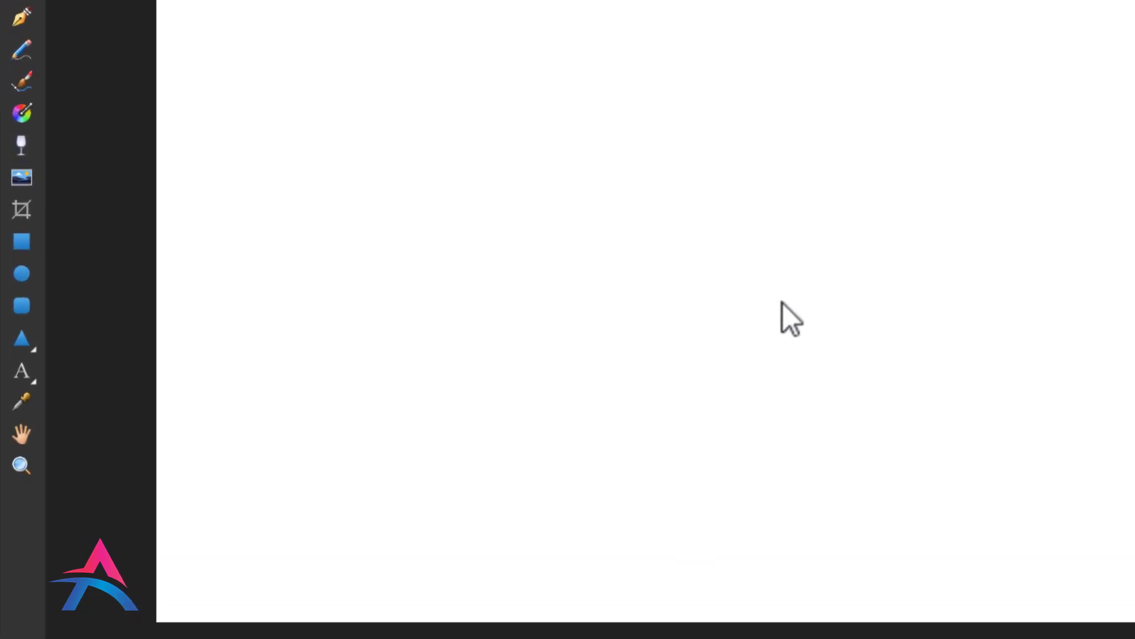
click(29, 355)
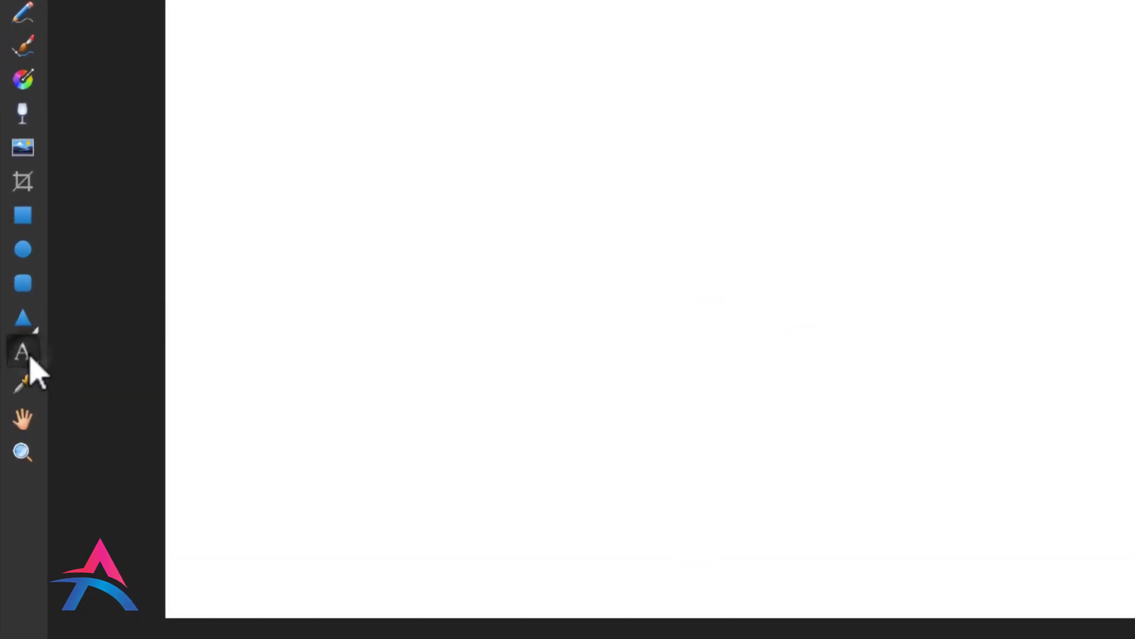
click(473, 380)
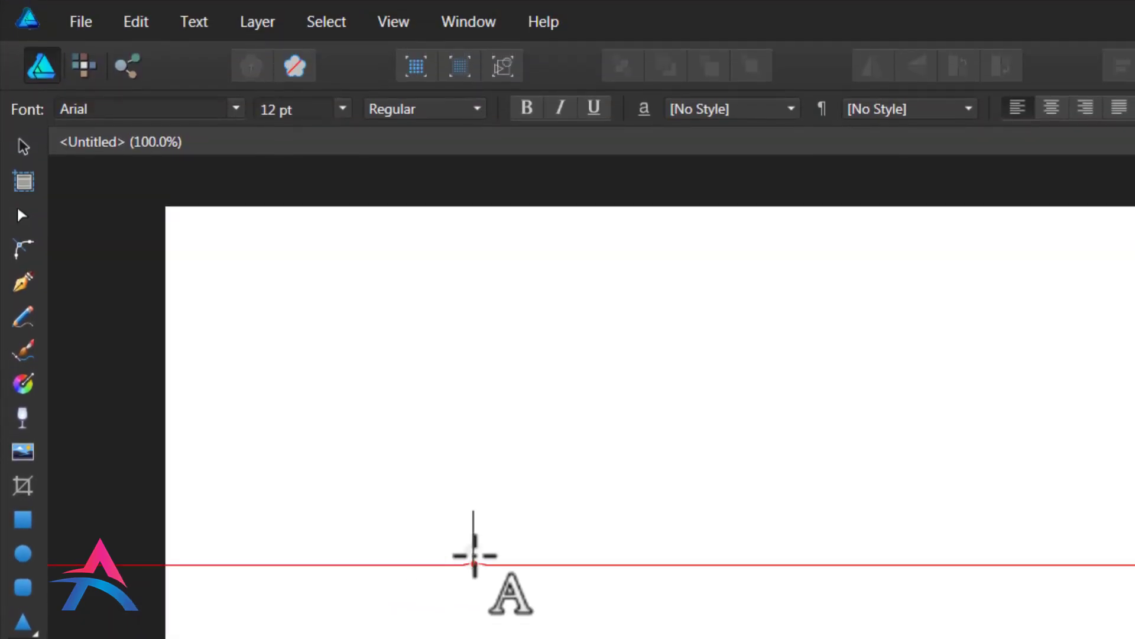
click(341, 109)
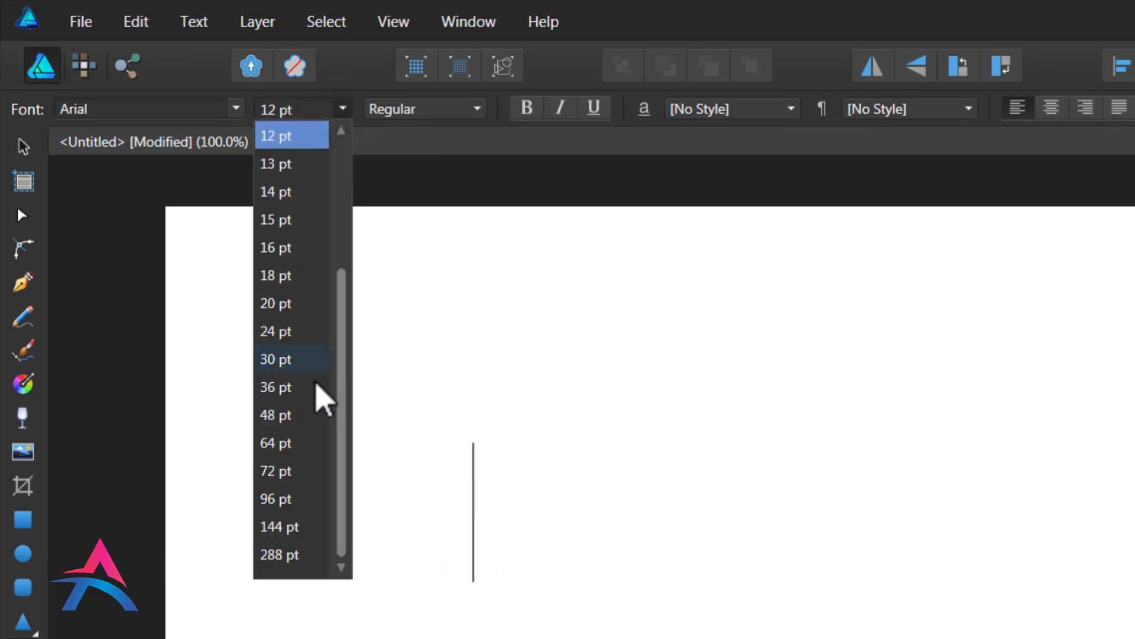
click(305, 416)
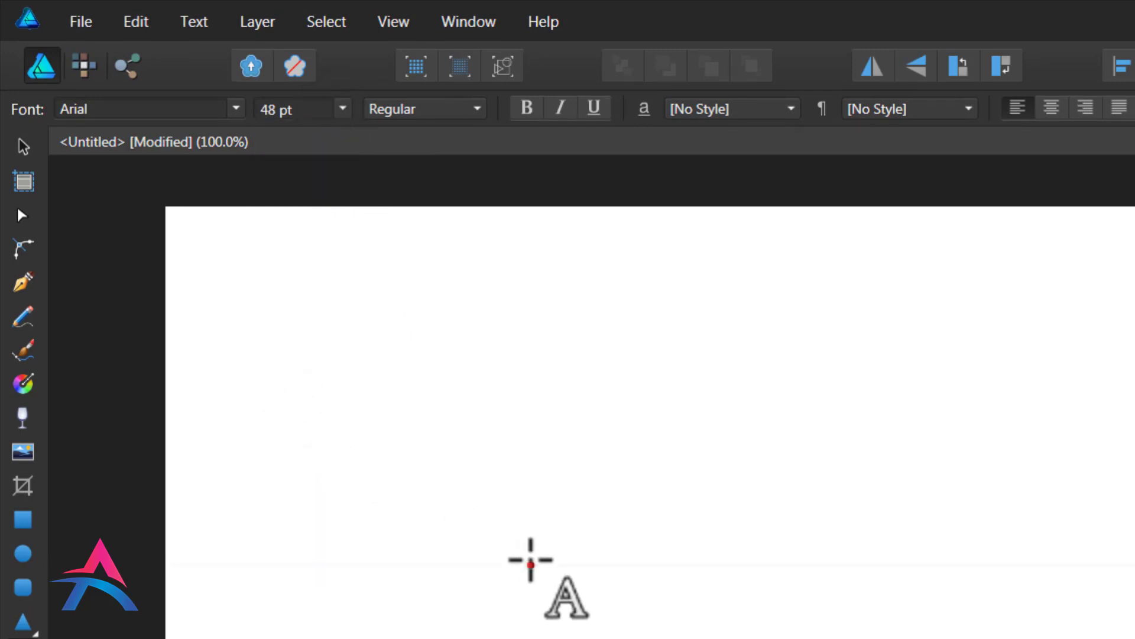
text(Shiny)
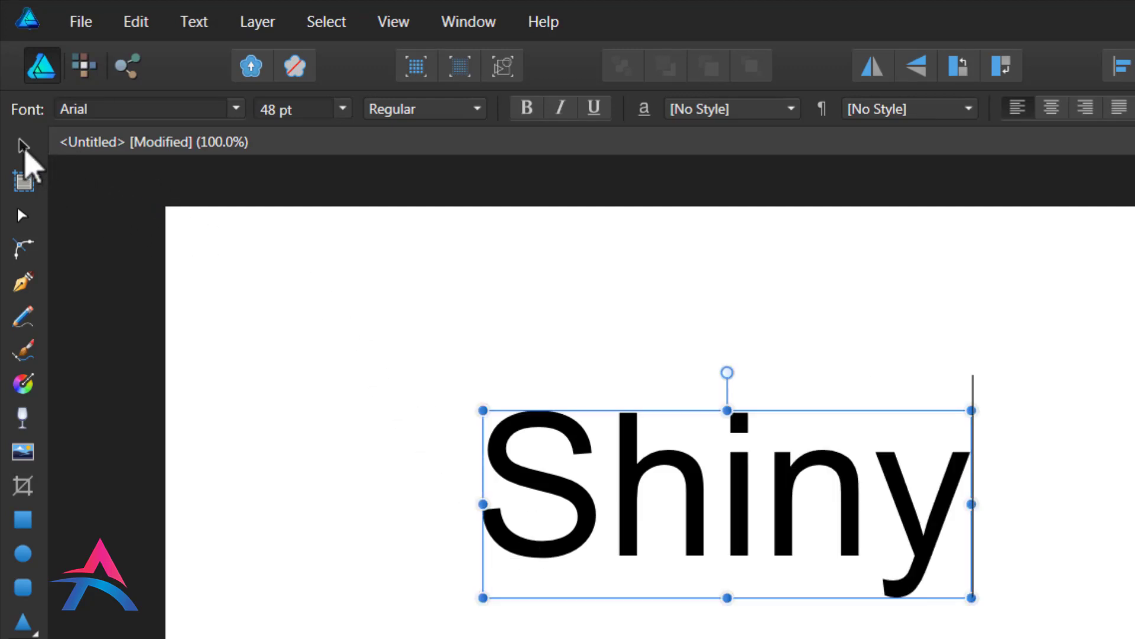
- Change the font of the "Shiny" text to Lobster 1.4
click(24, 147)
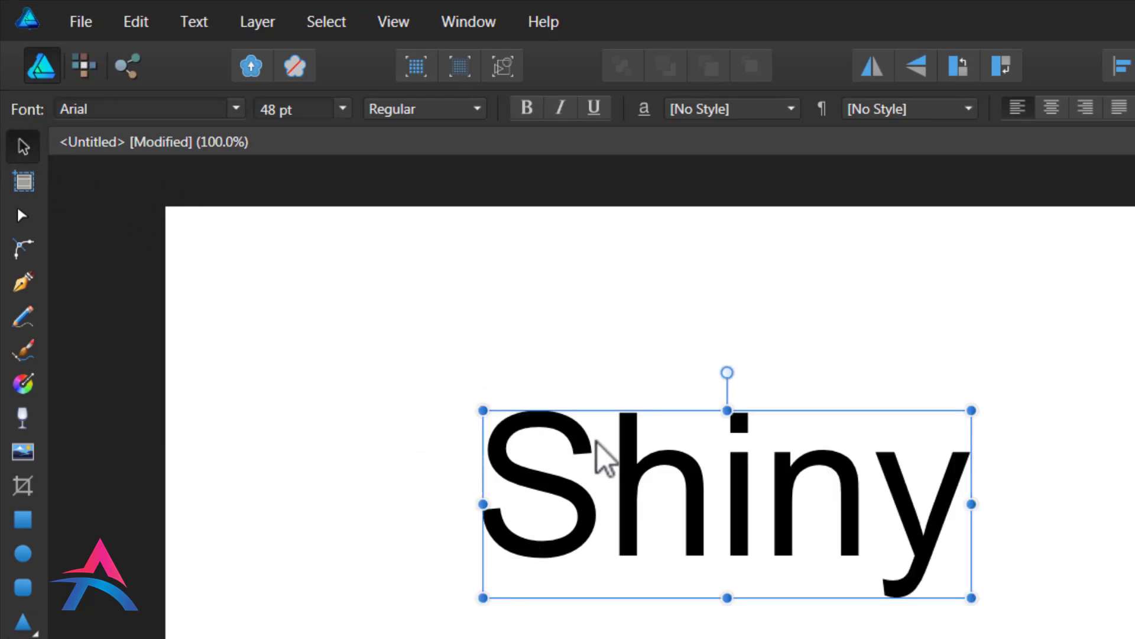
click(236, 109)
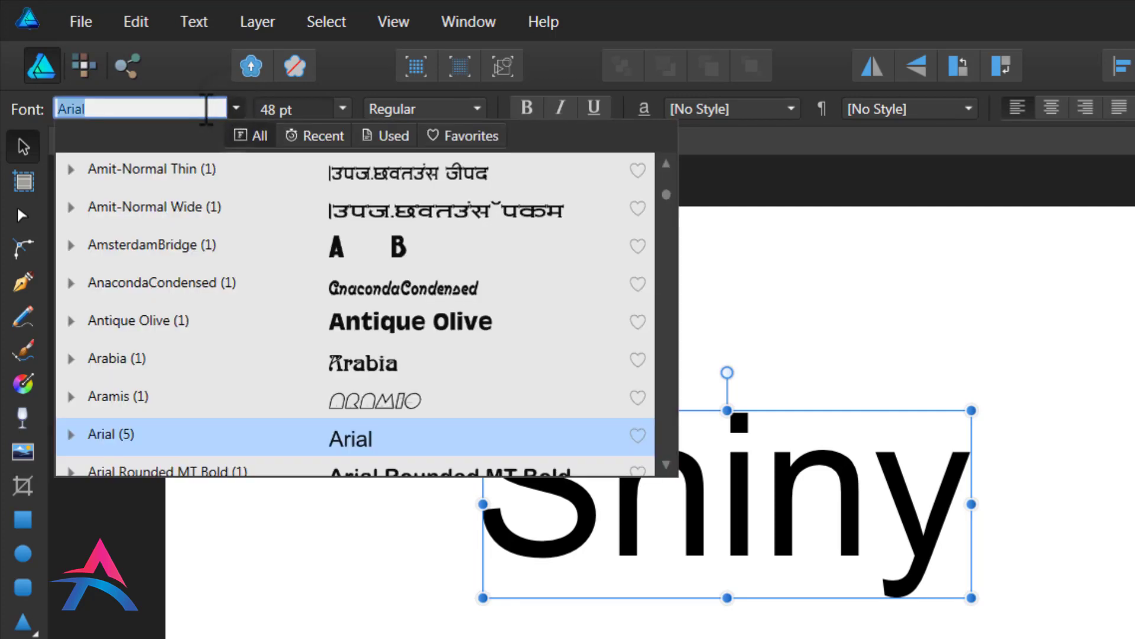
text(lobs)
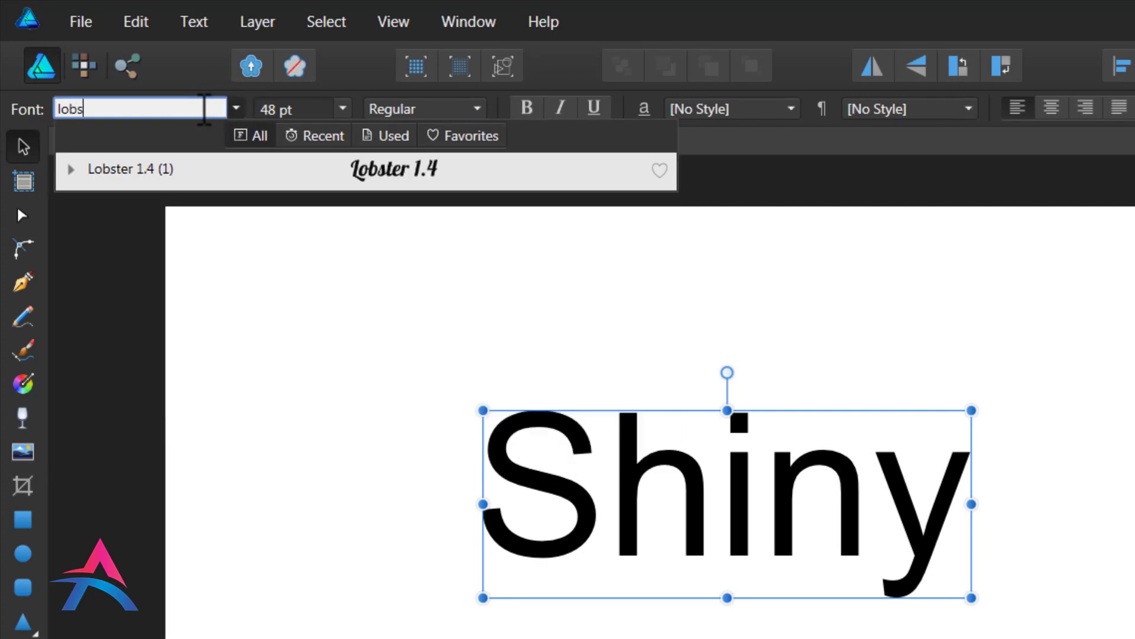
click(334, 177)
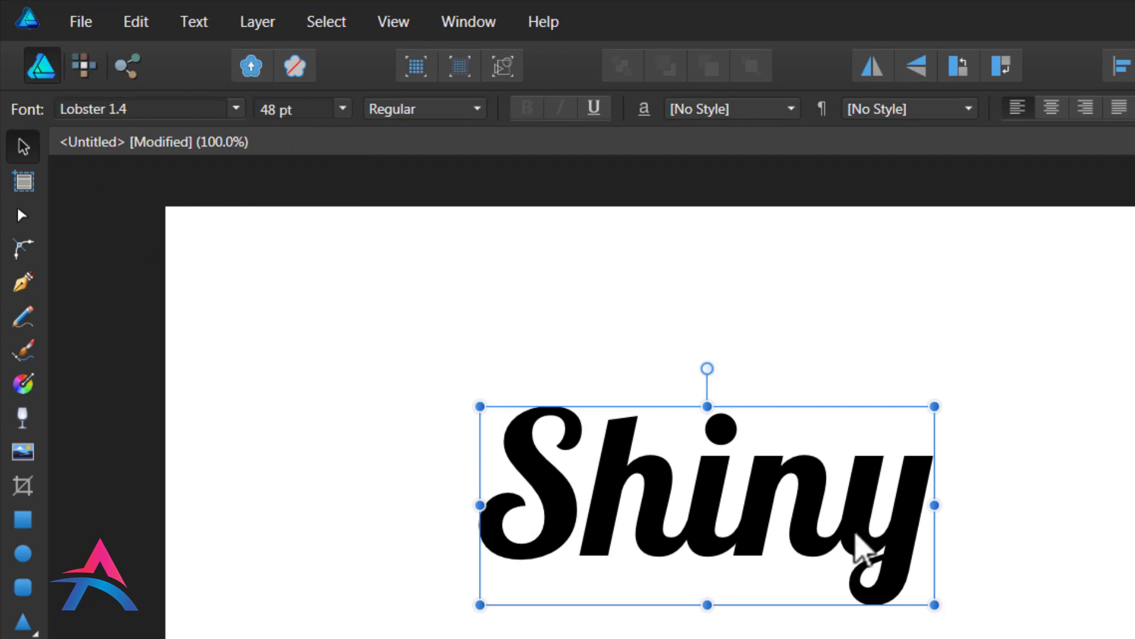
- Enlarge the "Shiny" text to about 786 x 345 px and centre it roughly on the page
drag(934, 604, 1134, 638)
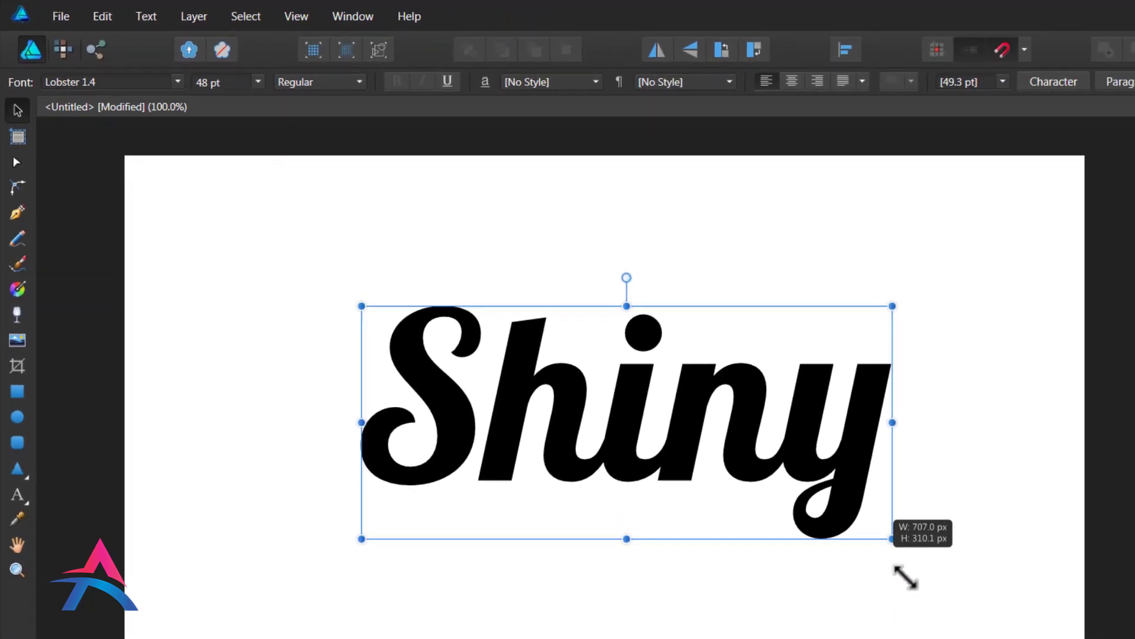
drag(905, 577, 923, 583)
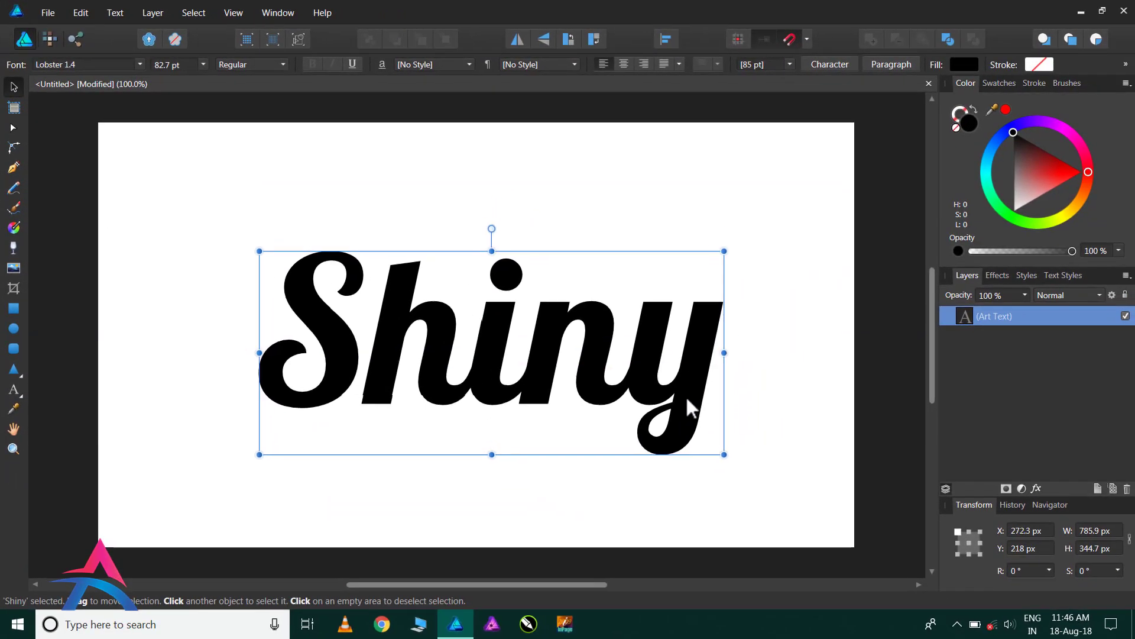
mouse_move(686, 397)
mouse_down()
mouse_move(676, 382)
mouse_move(695, 378)
mouse_move(676, 379)
mouse_up()
scroll(465, 357, up, 1)
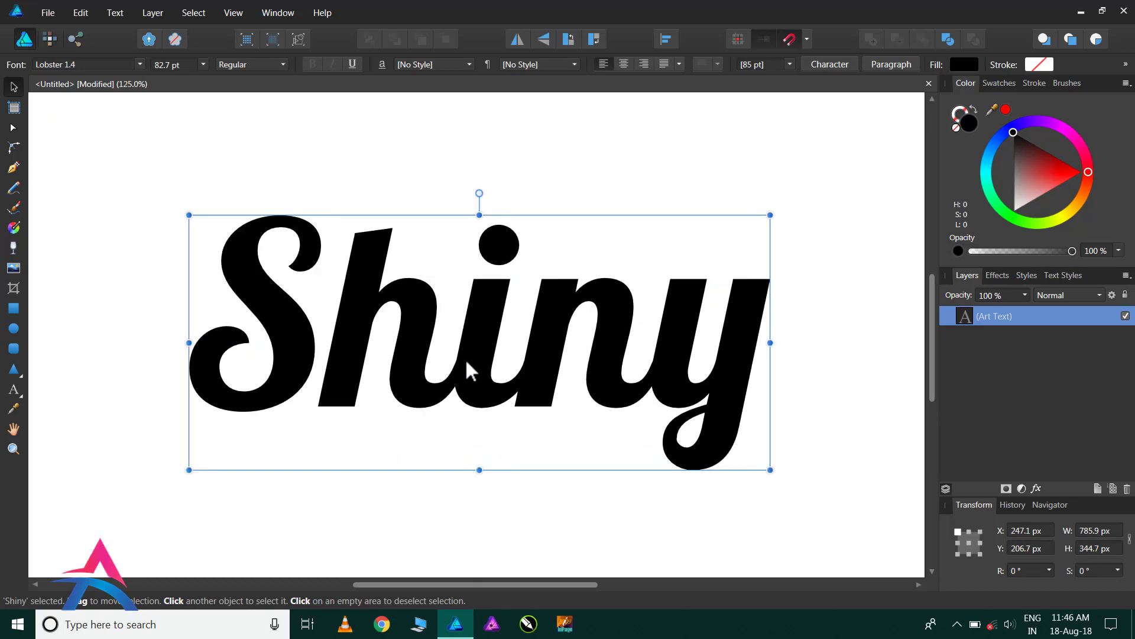
scroll(470, 364, up, 1)
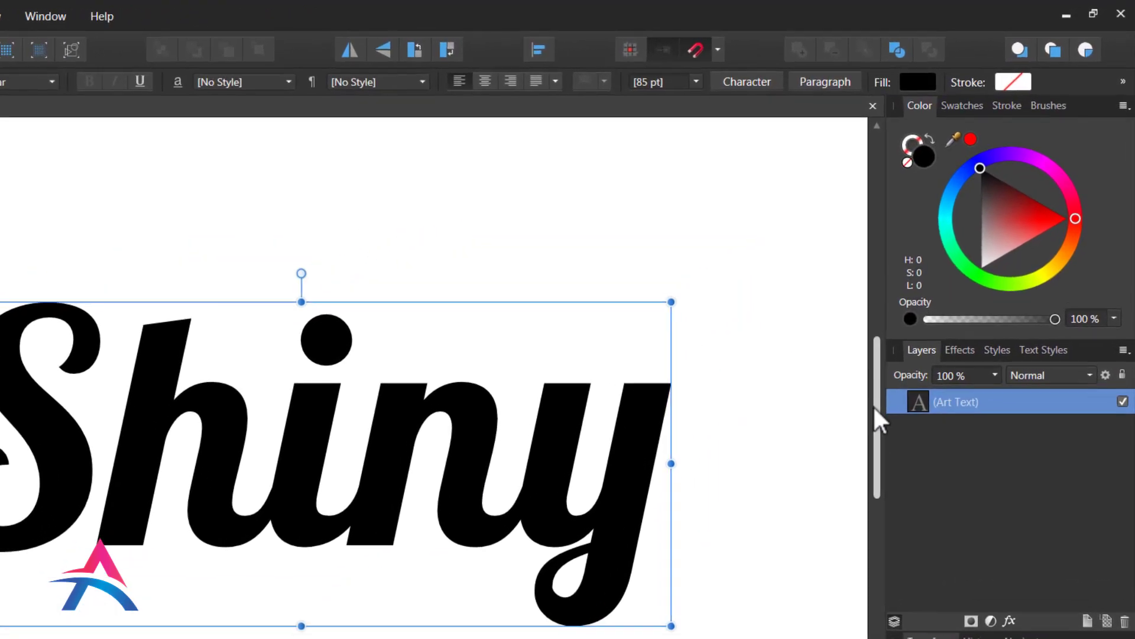
- Set the text's fill to a dark grey with RGB values 42, 42, 42
drag(920, 338, 919, 348)
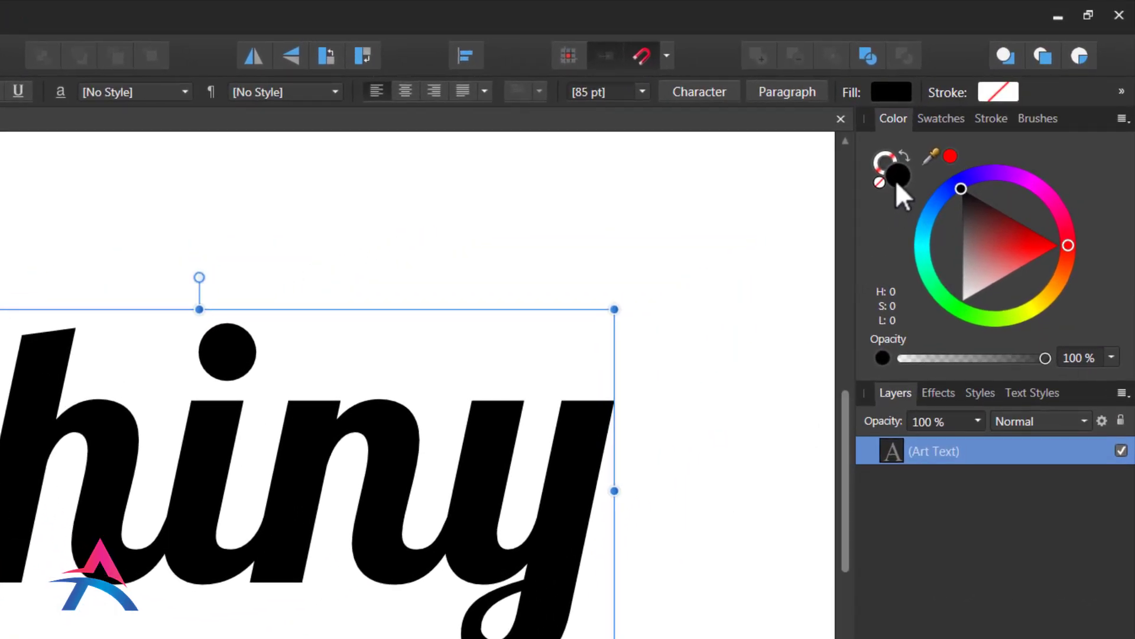
drag(970, 200, 960, 212)
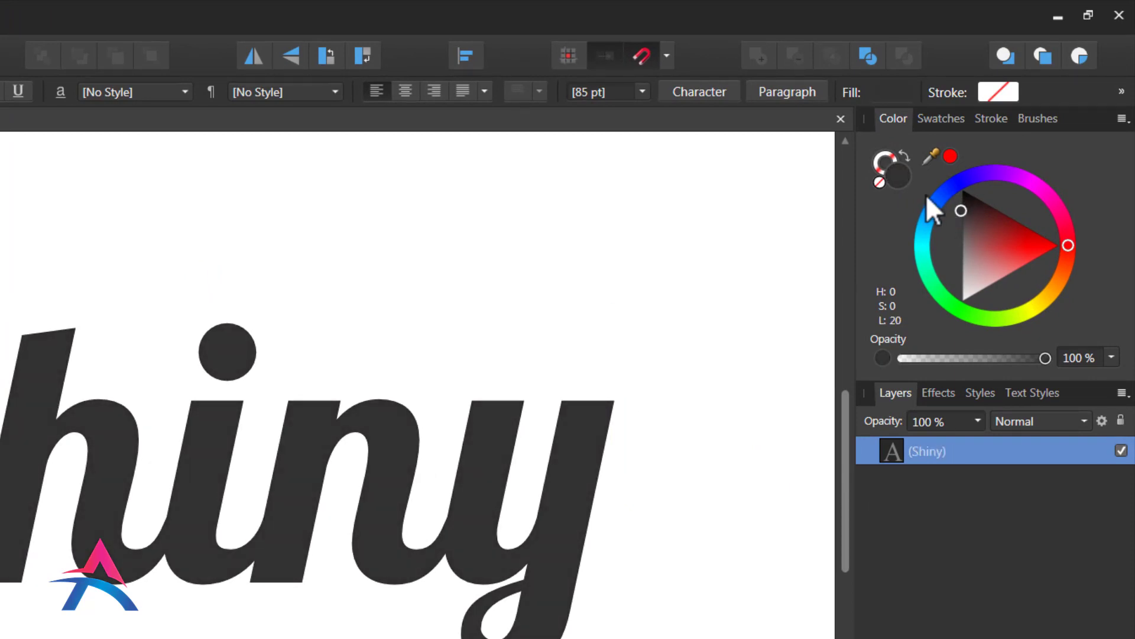
double_click(897, 176)
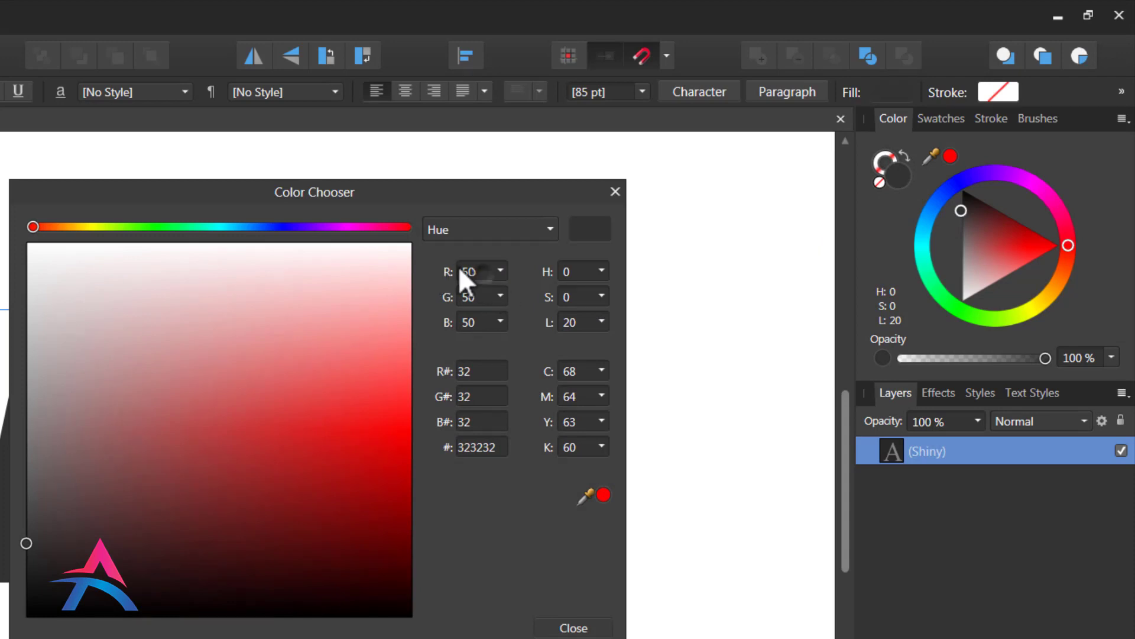
double_click(468, 271)
text(4)
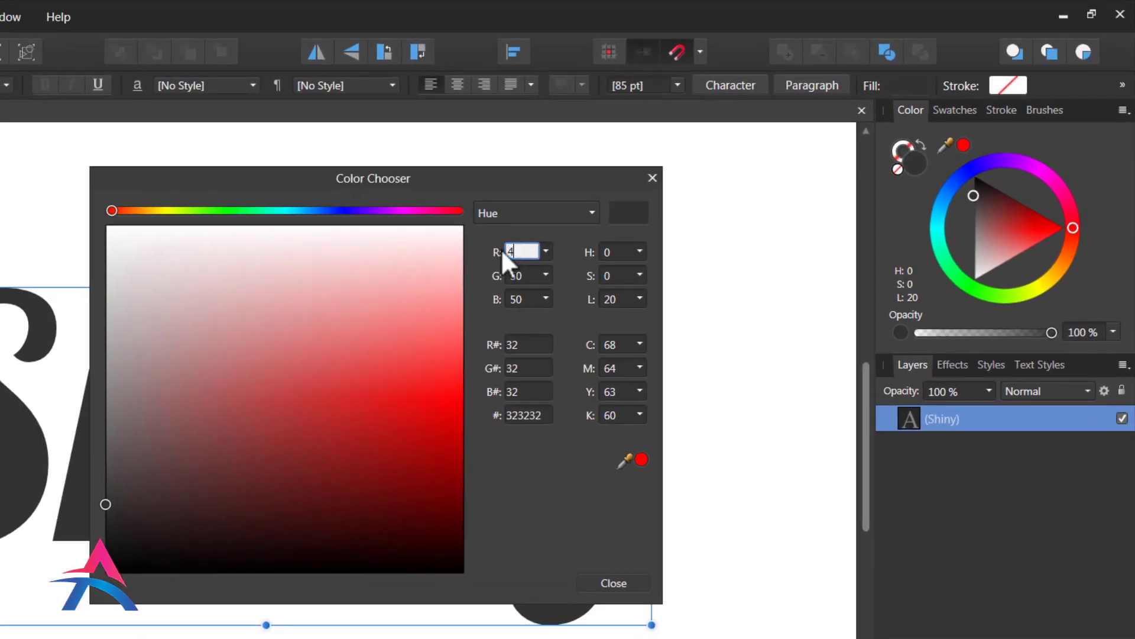
text(2)
key(Tab)
text(42)
key(Tab)
text(42)
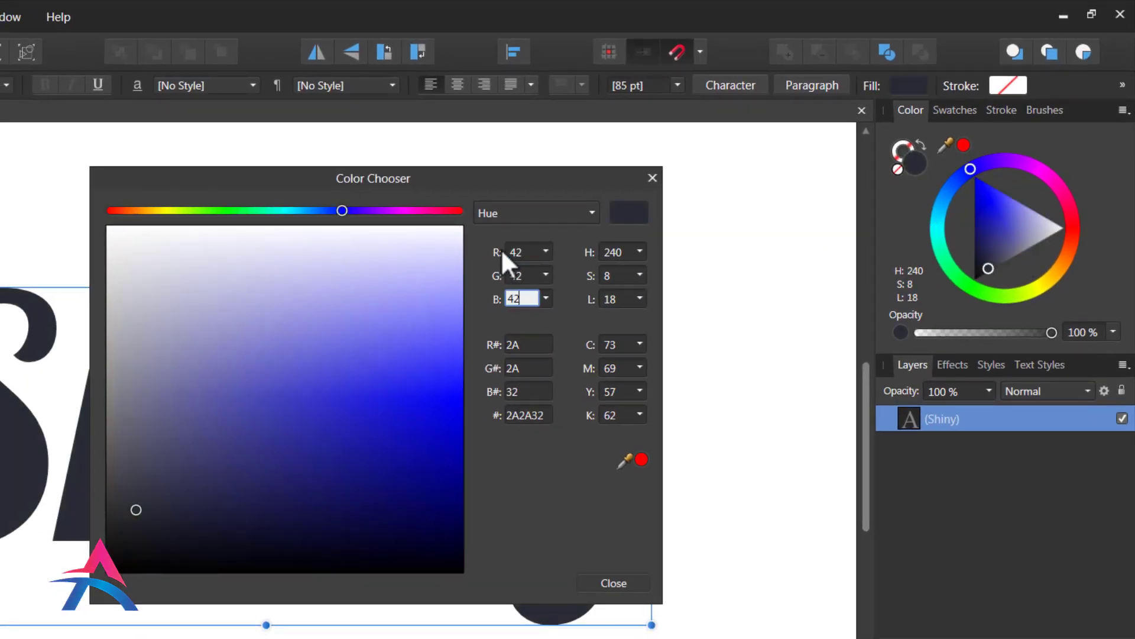
- Set the fill colour's hue to 342 and close the colour chooser
click(619, 296)
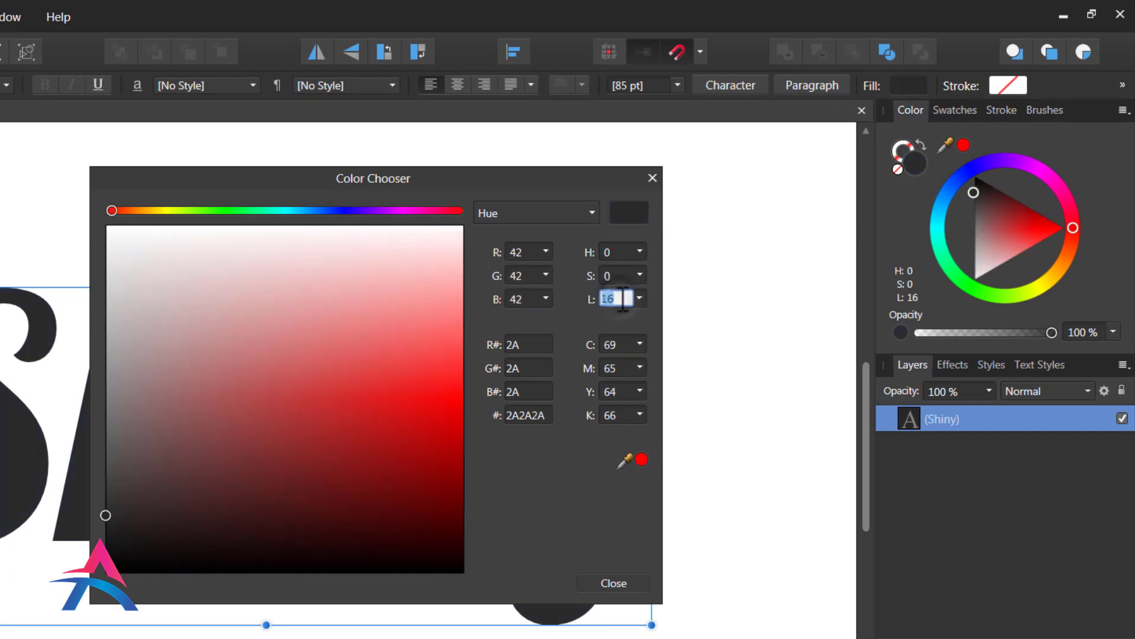
click(618, 254)
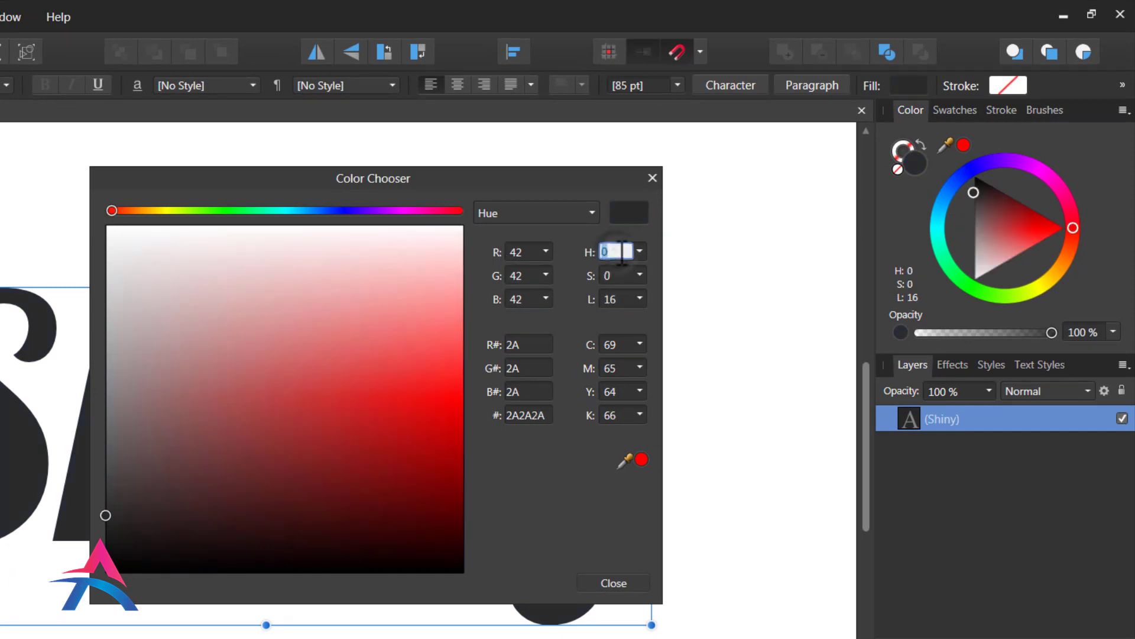
text(342)
click(624, 298)
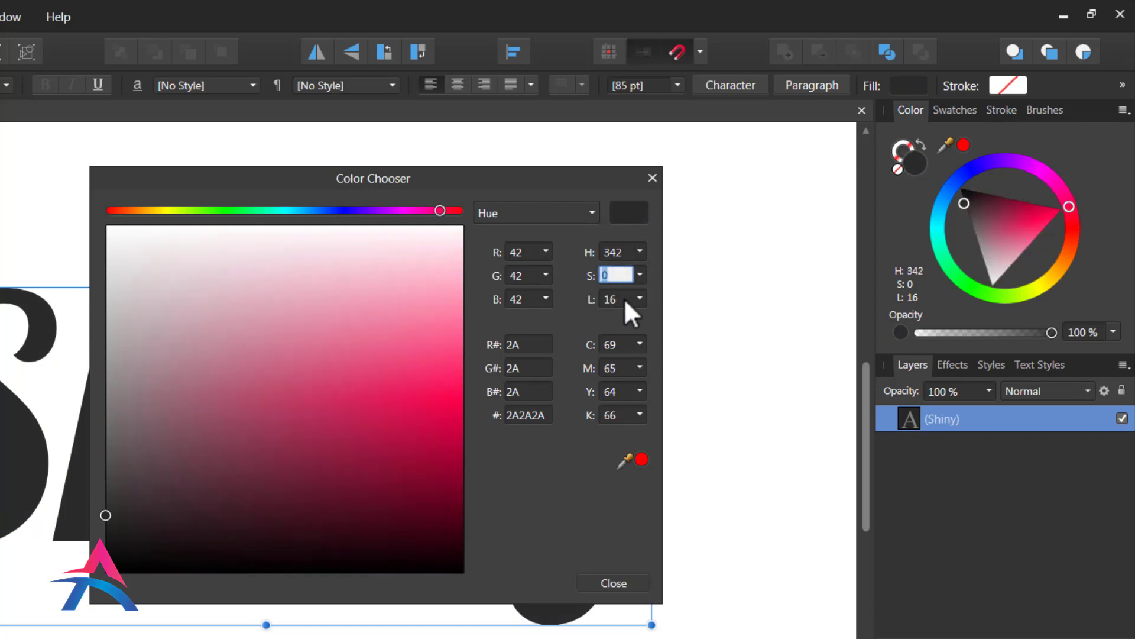
click(612, 581)
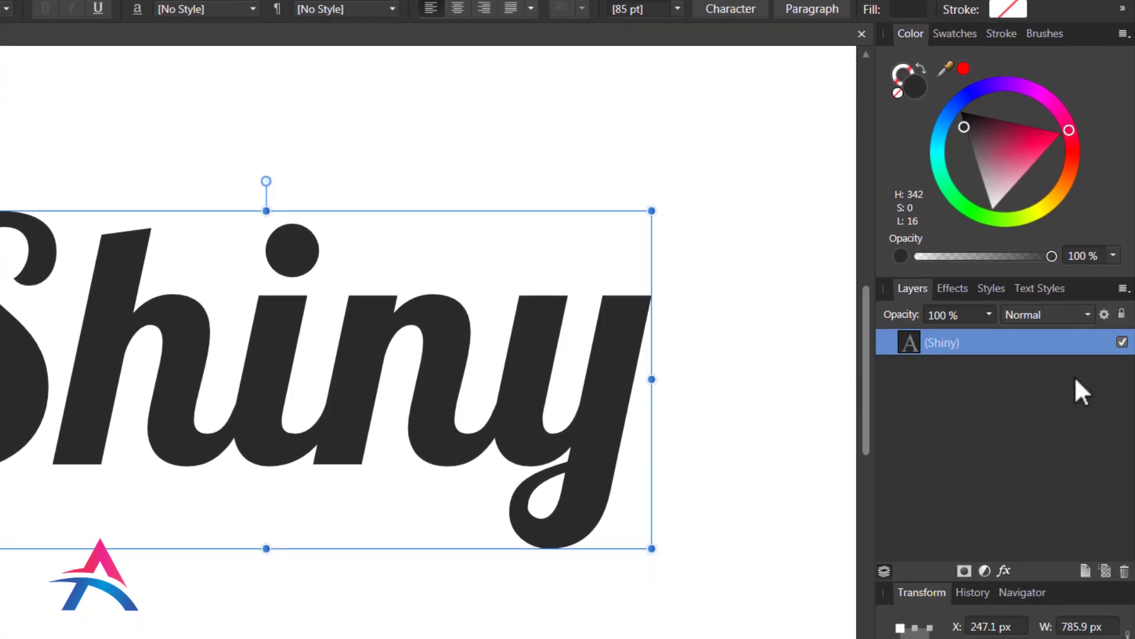
- Enable the 3D layer effect on the "Shiny" text and show its settings
click(1005, 565)
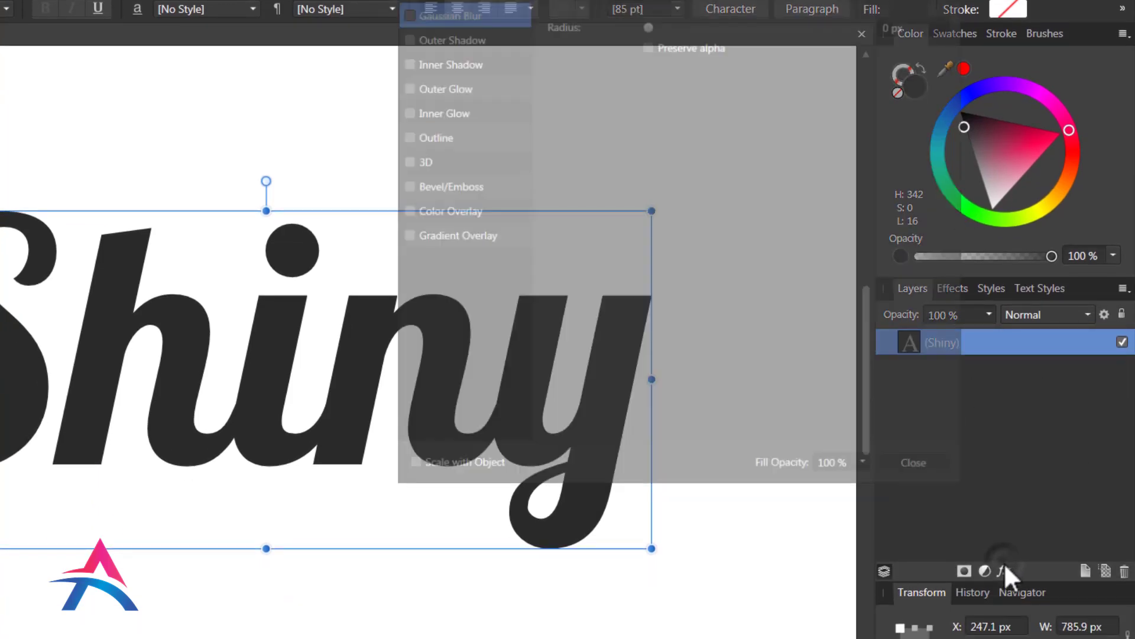
click(402, 160)
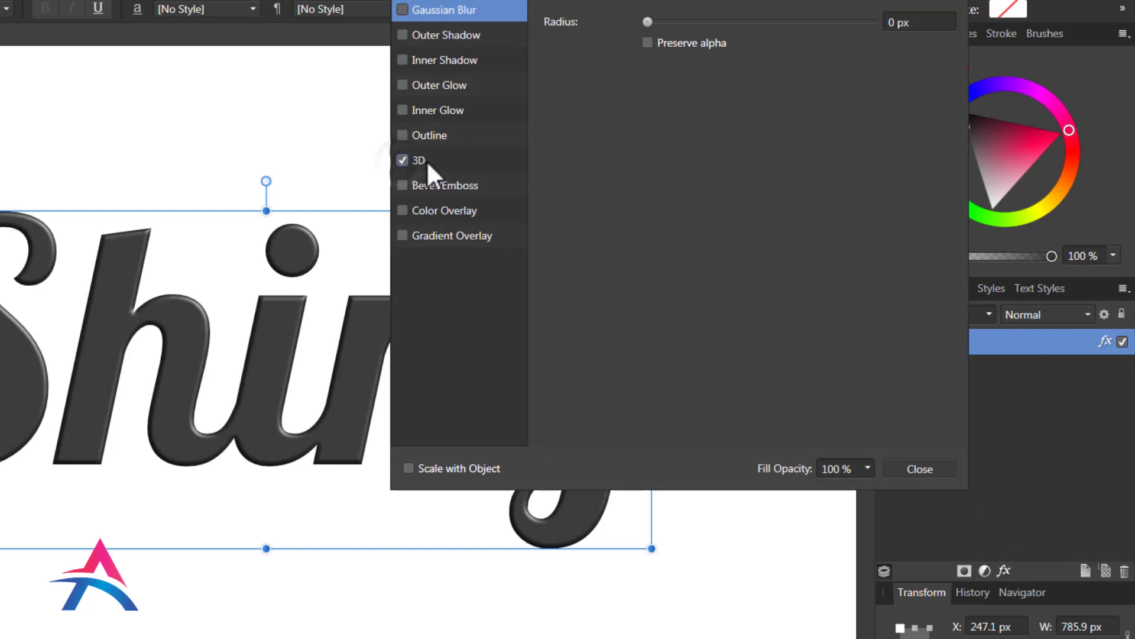
click(427, 160)
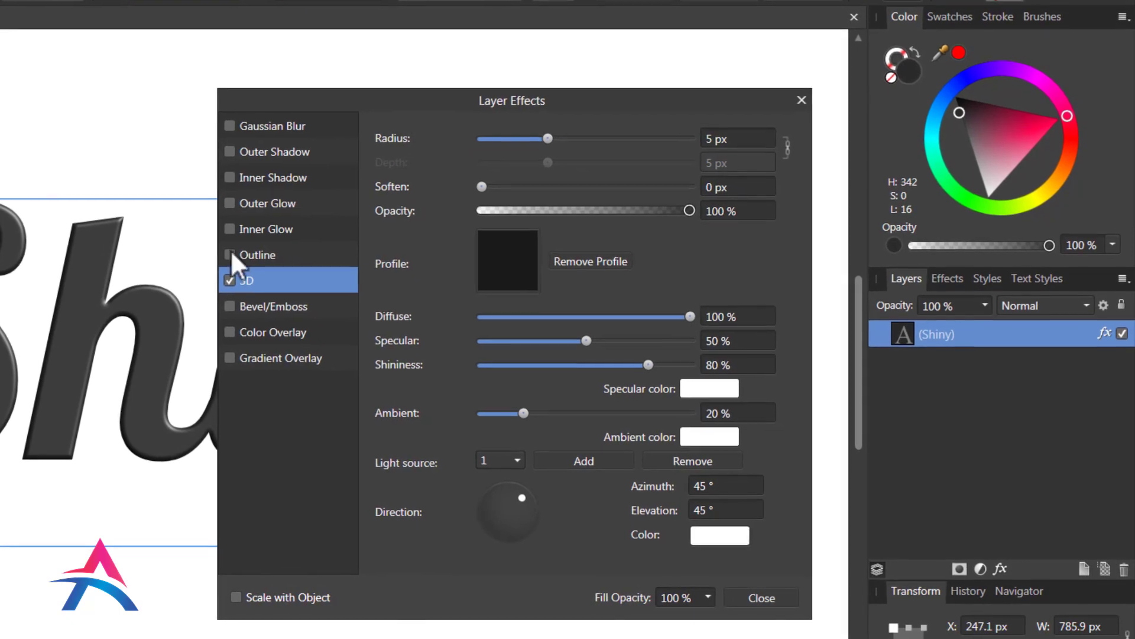
scroll(112, 341, up, 4)
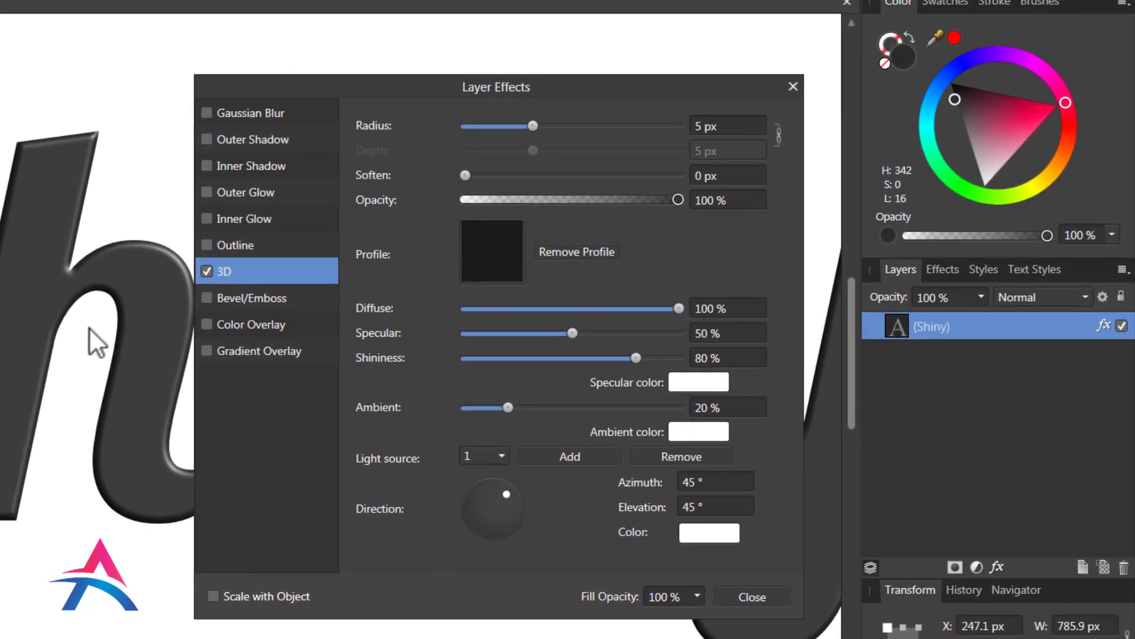
- Unlink the 3D effect's depth from its radius, then set radius 17 px, depth 22.1 px and soften 3.1 px
click(778, 133)
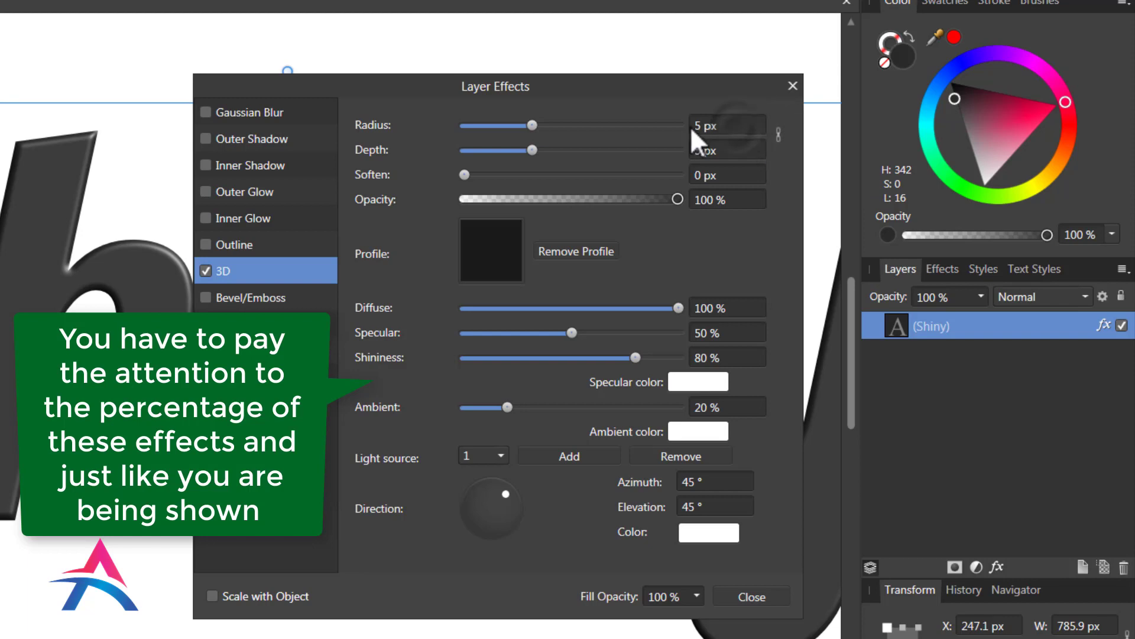
key(Tab)
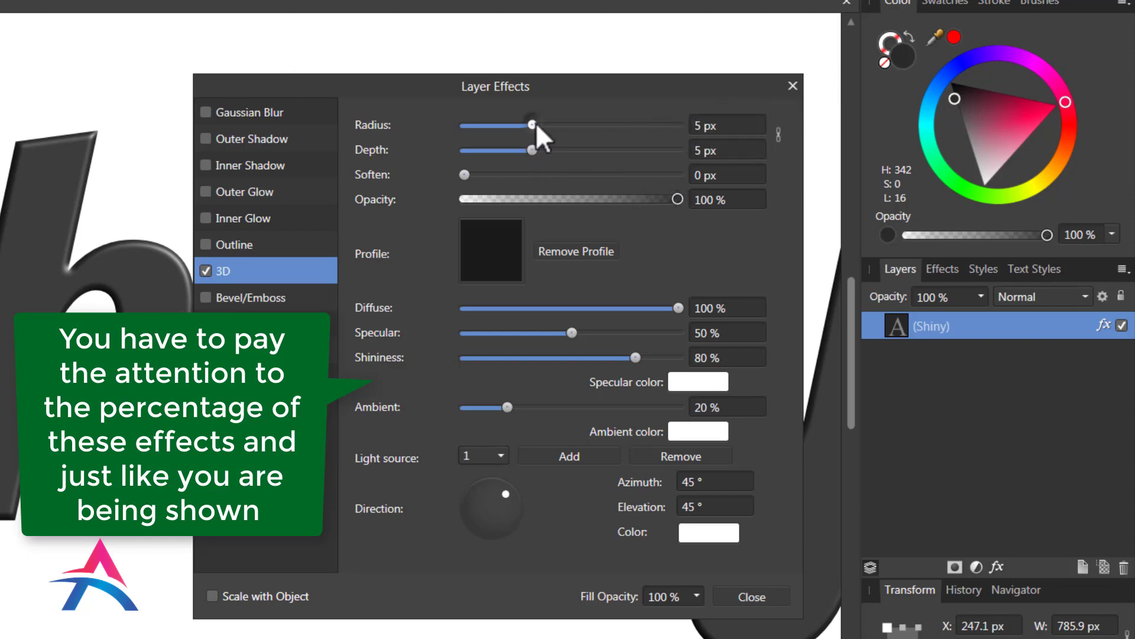
mouse_move(534, 124)
mouse_down()
mouse_move(574, 127)
mouse_move(541, 150)
mouse_move(587, 162)
mouse_up()
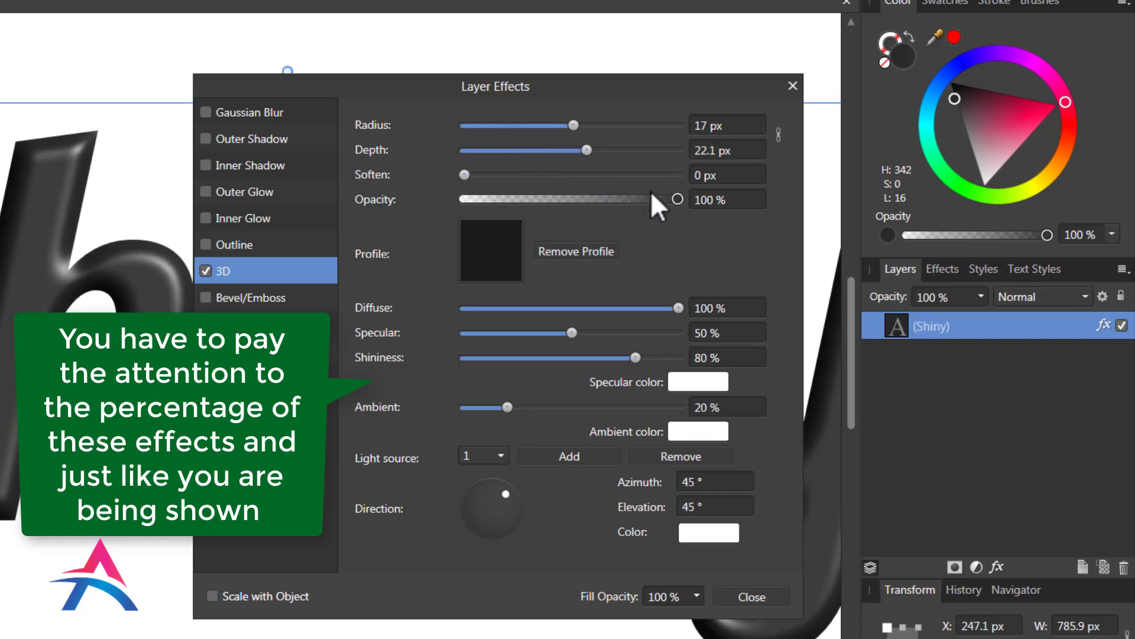
drag(467, 176, 499, 190)
- Apply the fourth standard profile, the convex rounded curve, to the 3D effect
click(492, 244)
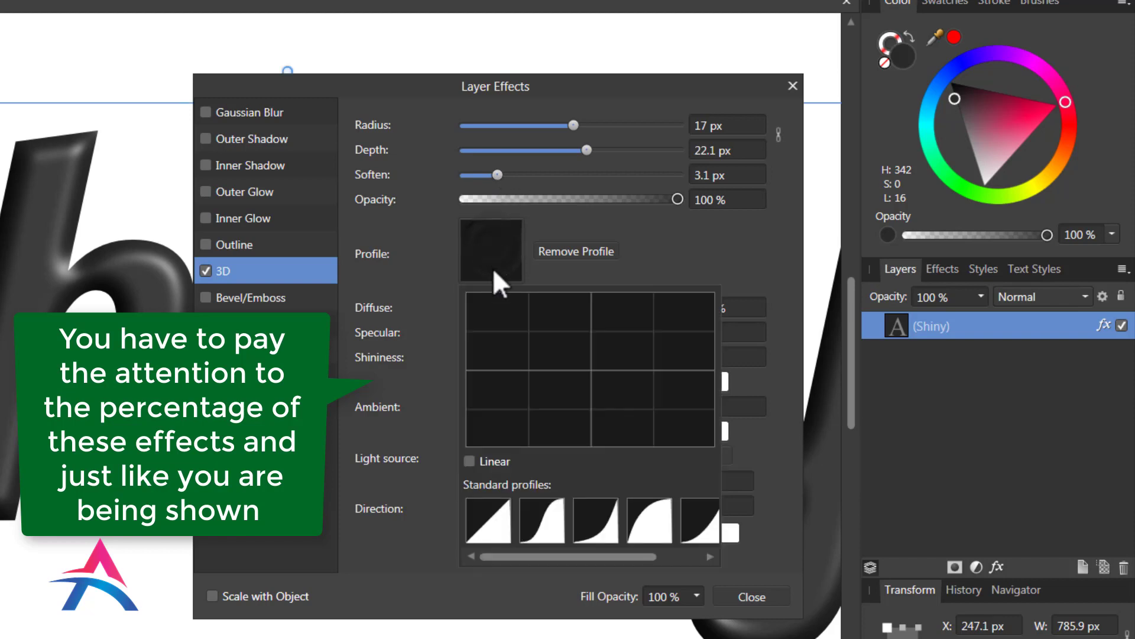
click(658, 524)
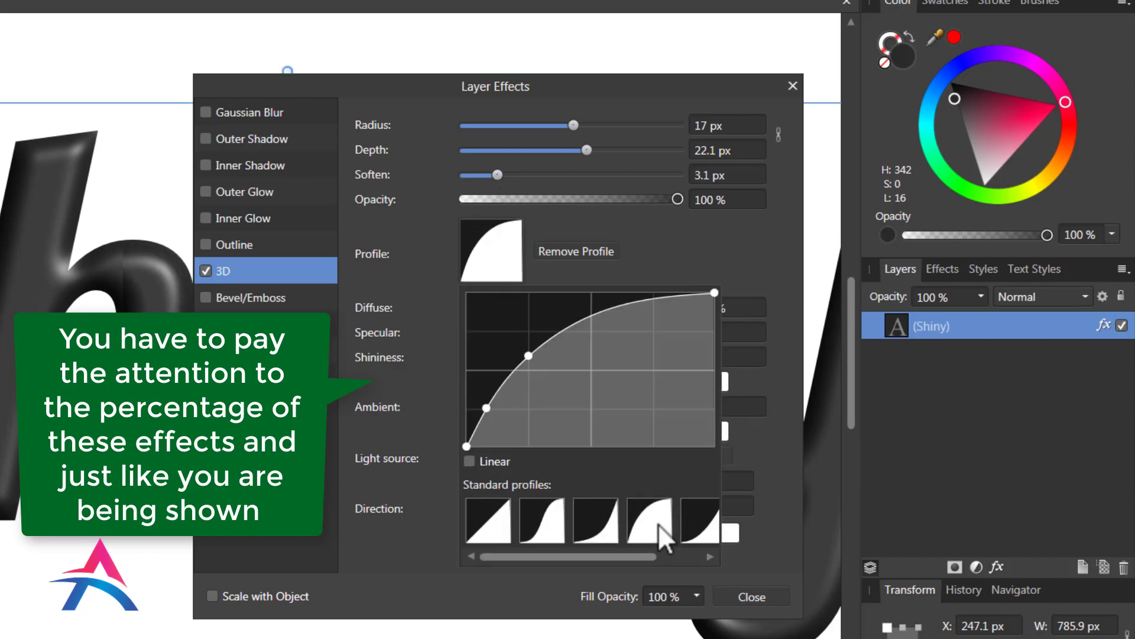
click(442, 257)
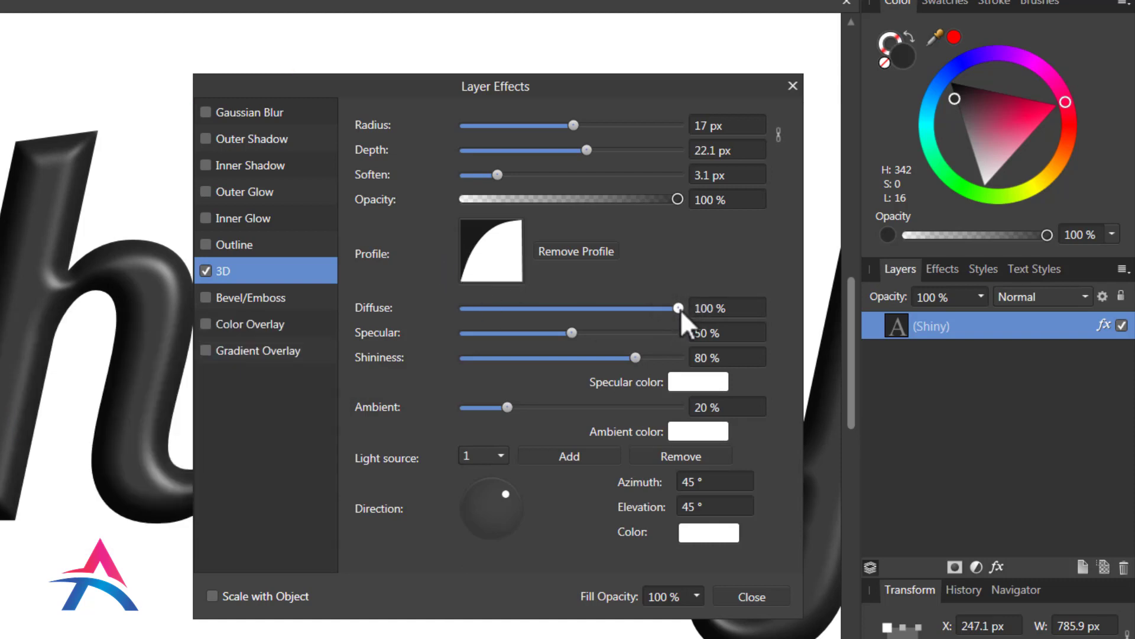
- Set the 3D effect's diffuse to 45% and specular to 87%
drag(679, 310, 562, 318)
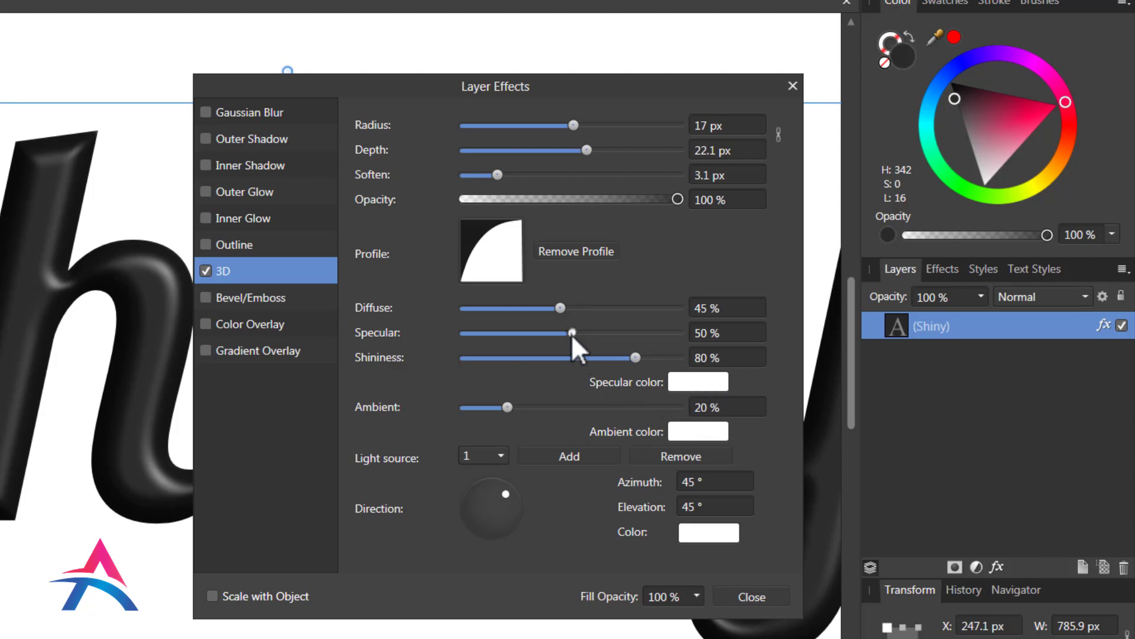
drag(572, 334, 652, 344)
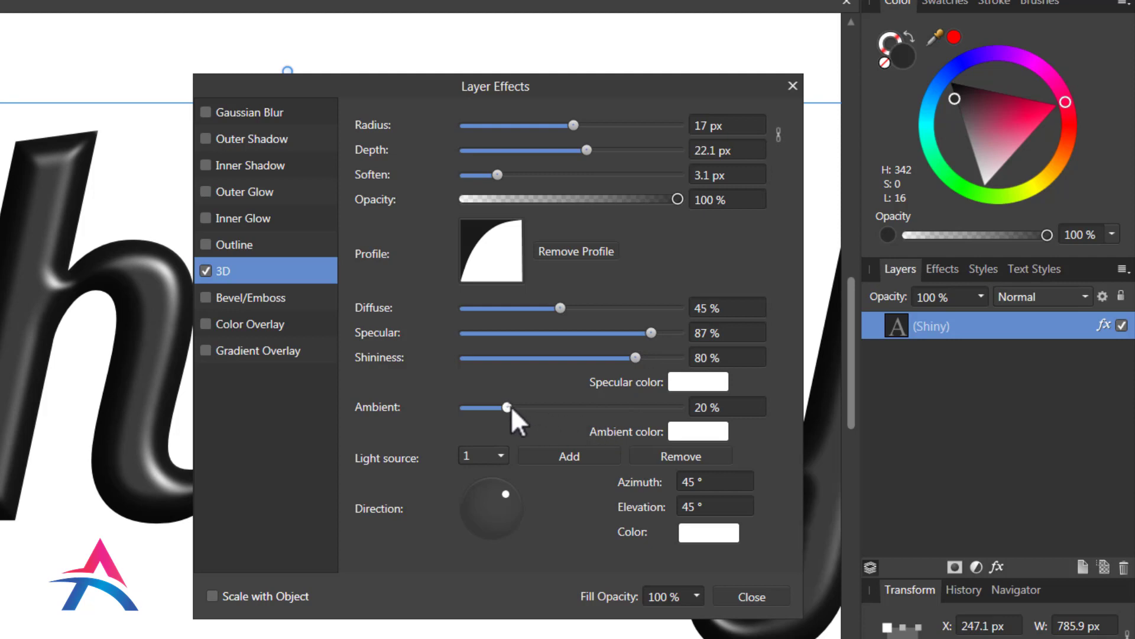
- Set the 3D effect's ambient to 70%, add two more light sources, and close the effect settings
drag(511, 406, 615, 413)
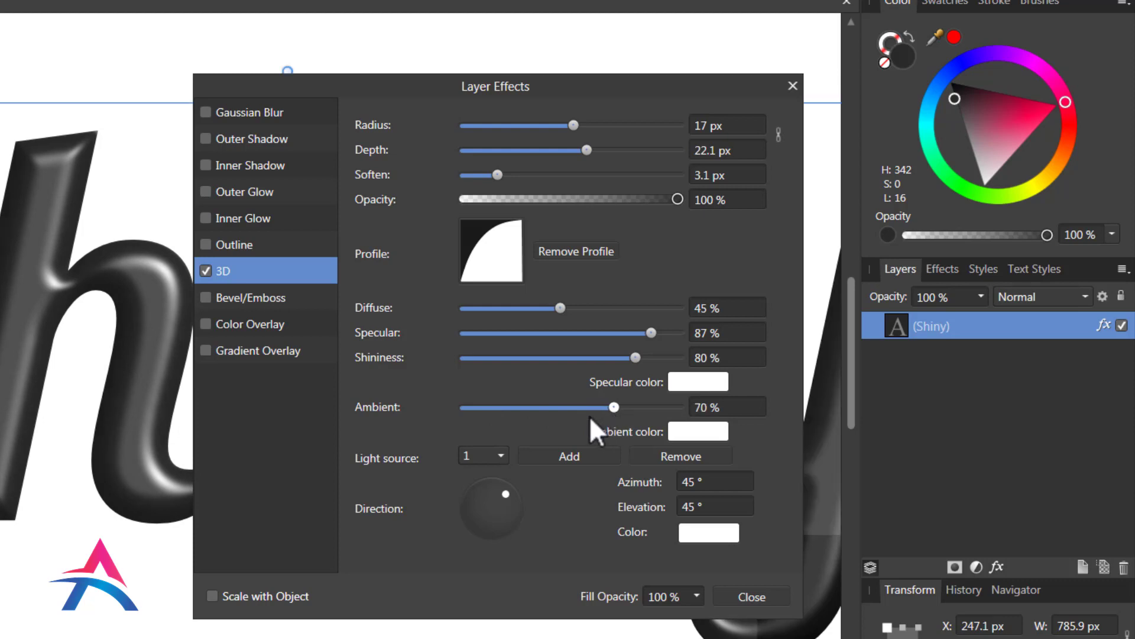
click(501, 457)
click(564, 458)
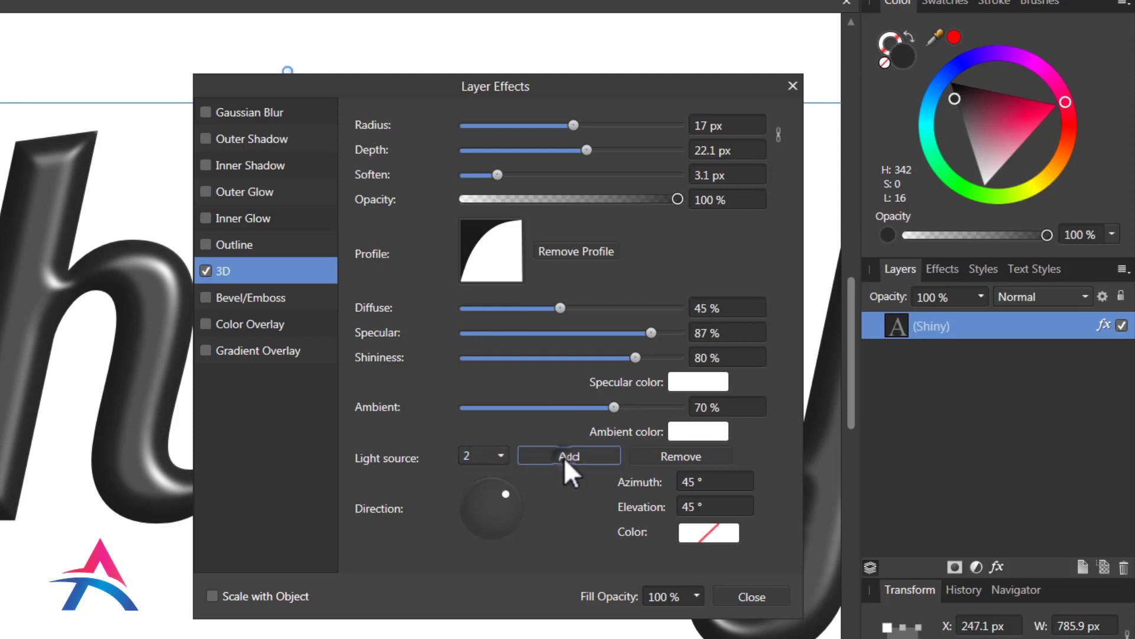
click(563, 456)
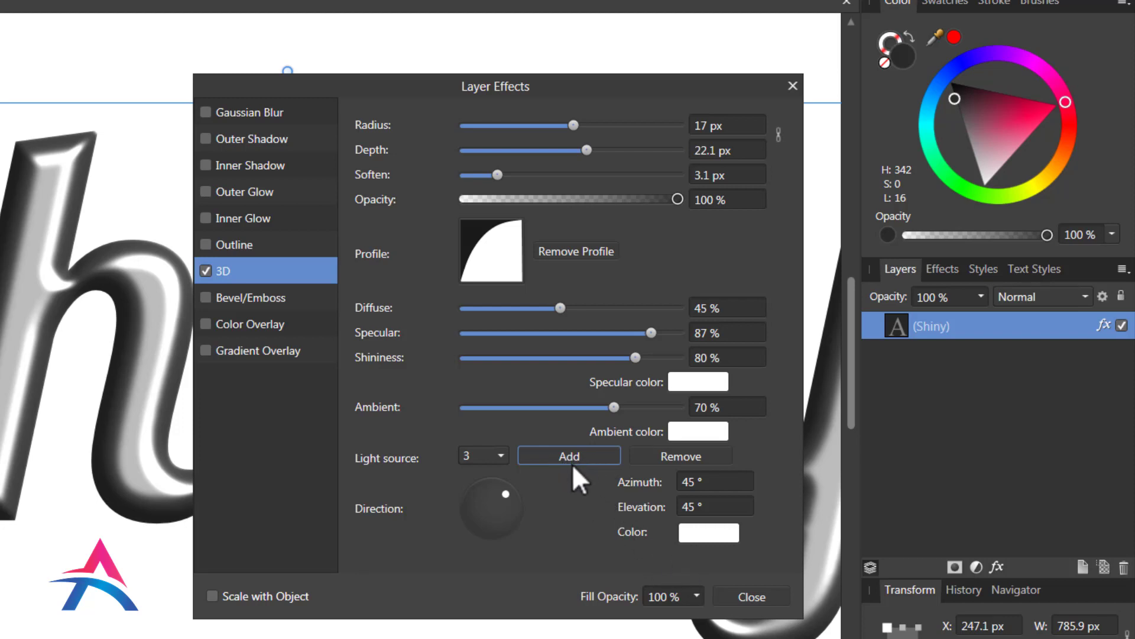
click(754, 598)
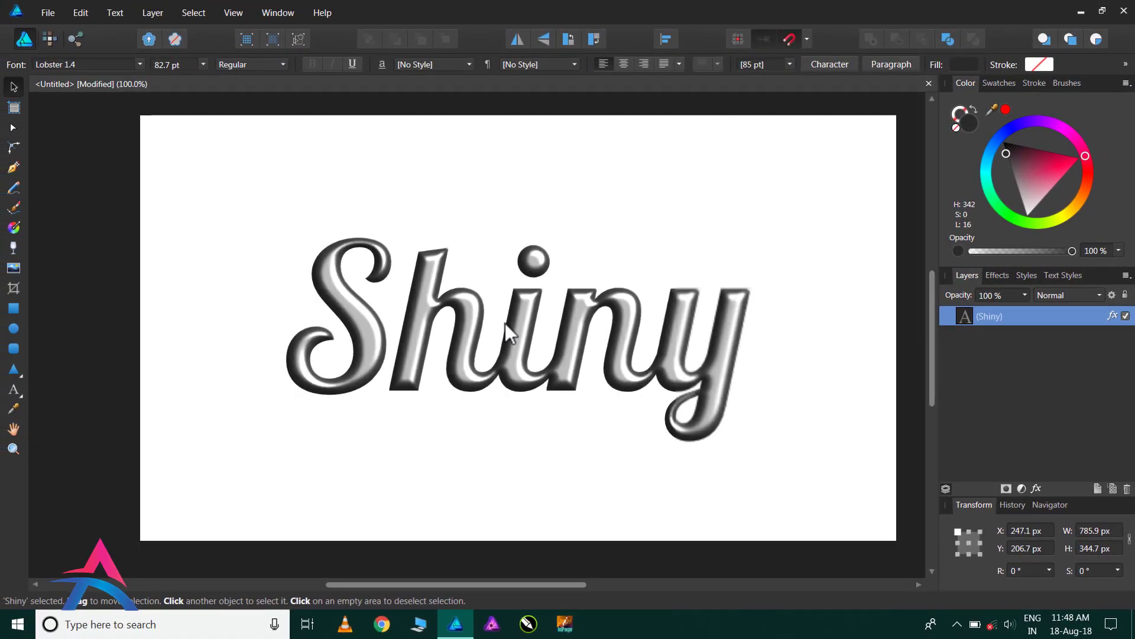
click(695, 342)
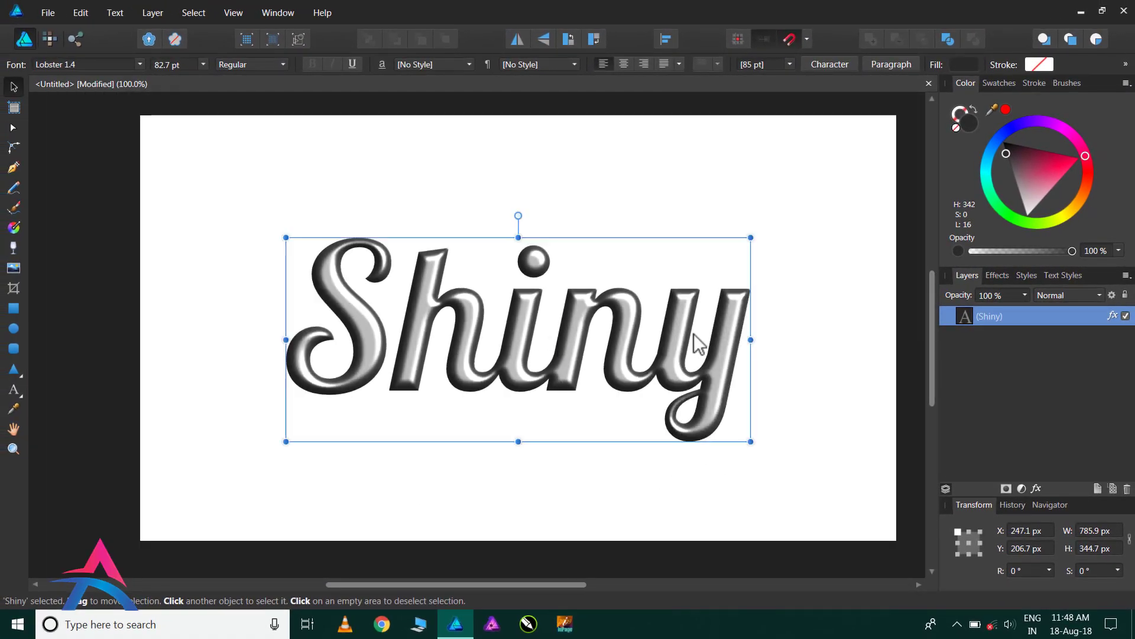
click(805, 228)
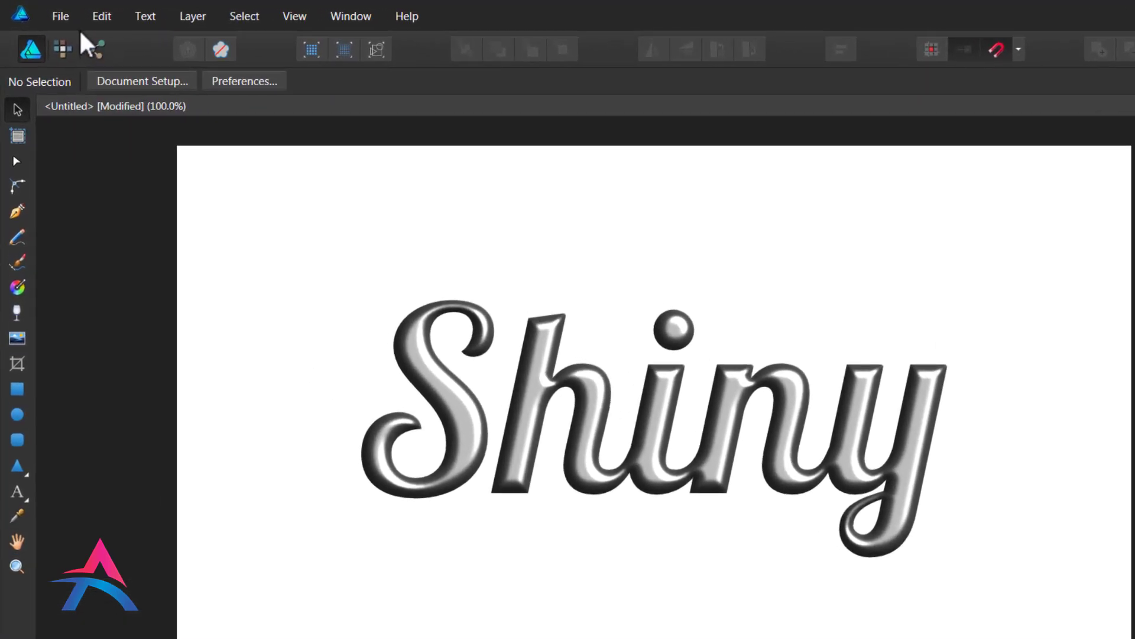
- Choose the Black Back image from the Pictures folder to place in the document
click(50, 14)
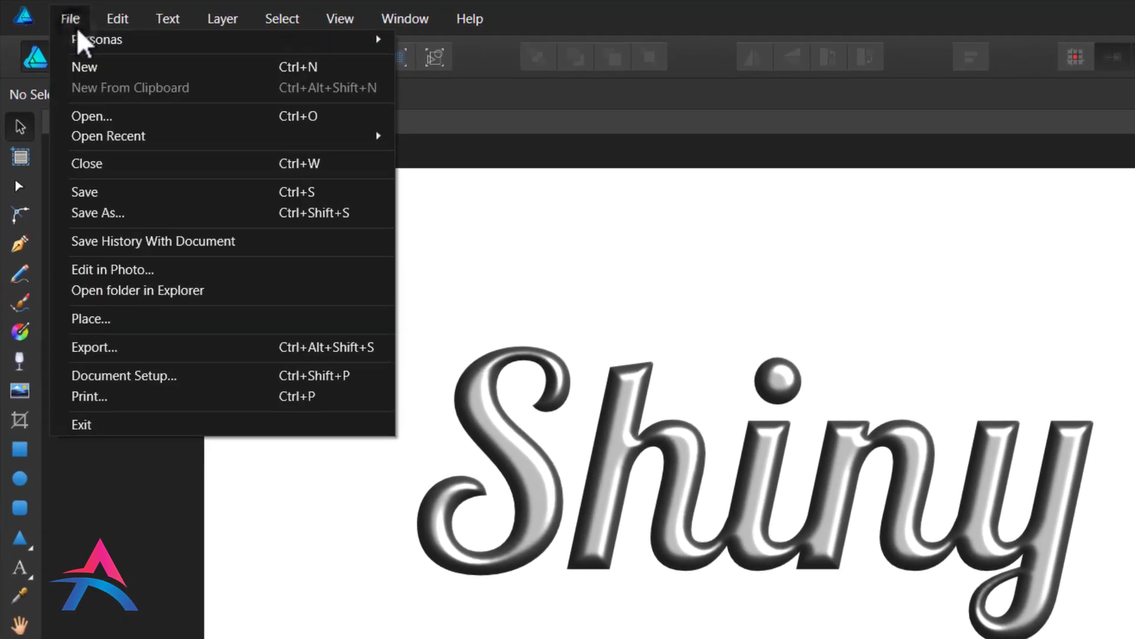
click(117, 319)
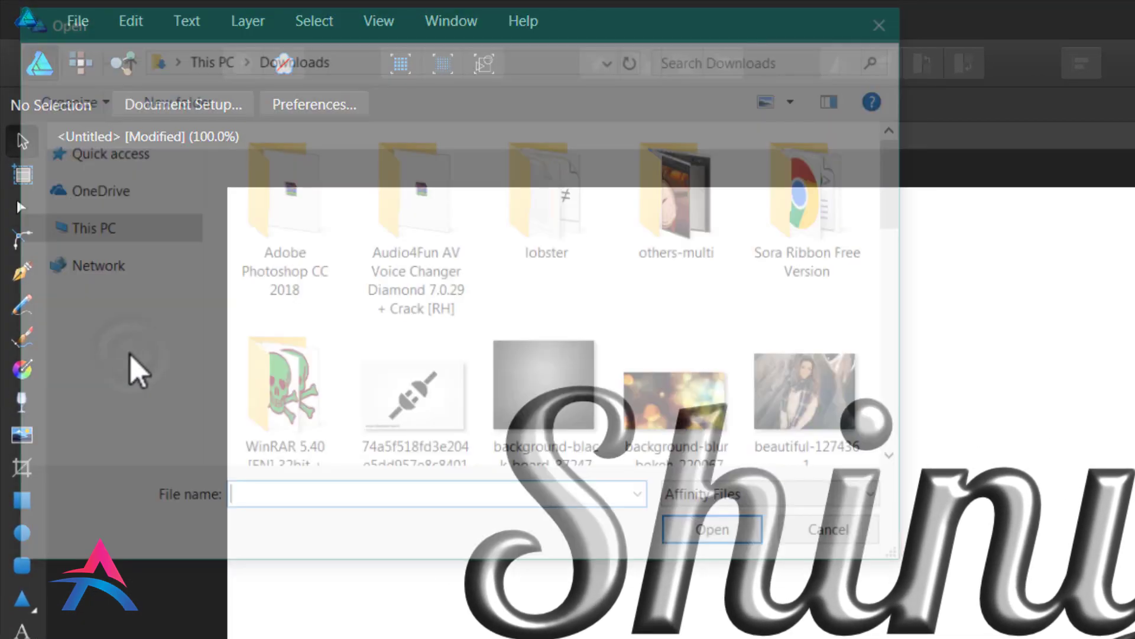
click(128, 227)
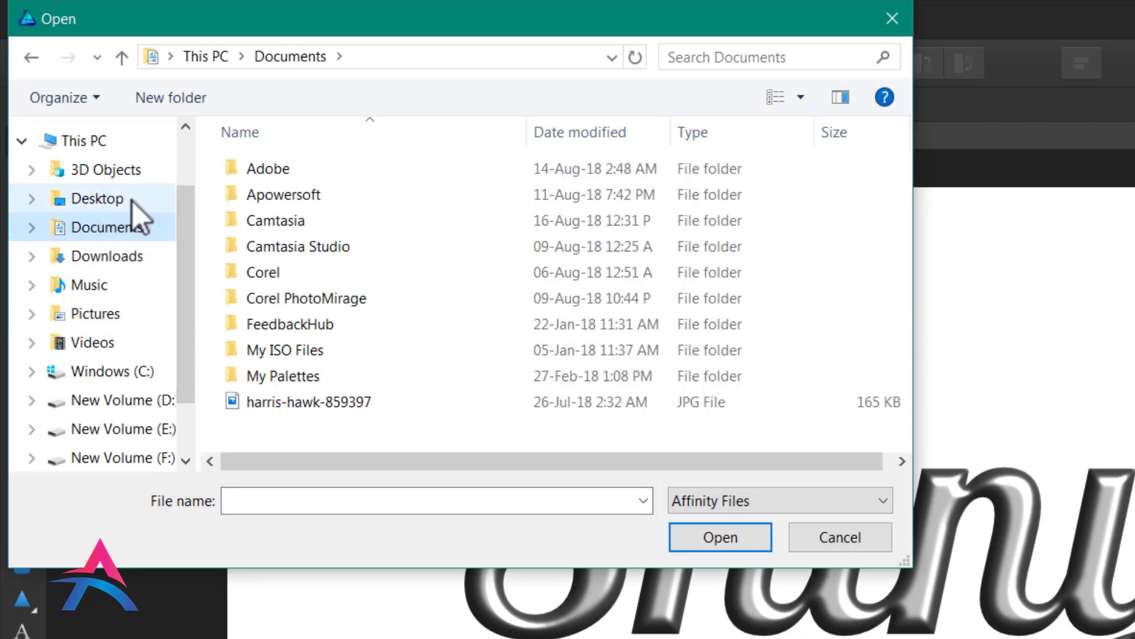
click(118, 318)
click(553, 236)
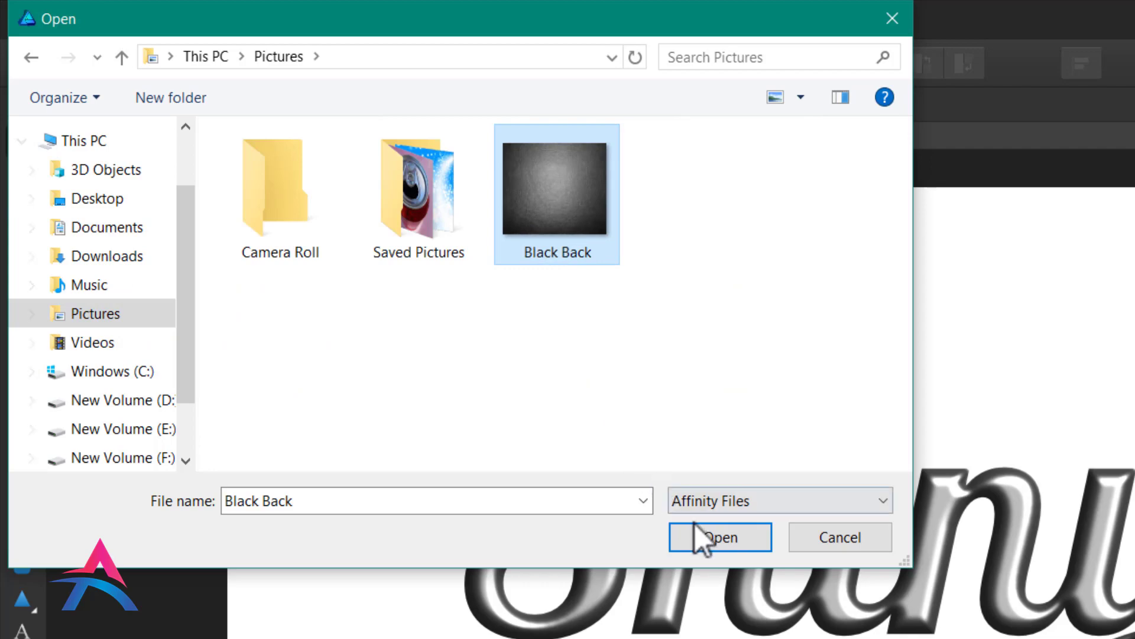
click(710, 535)
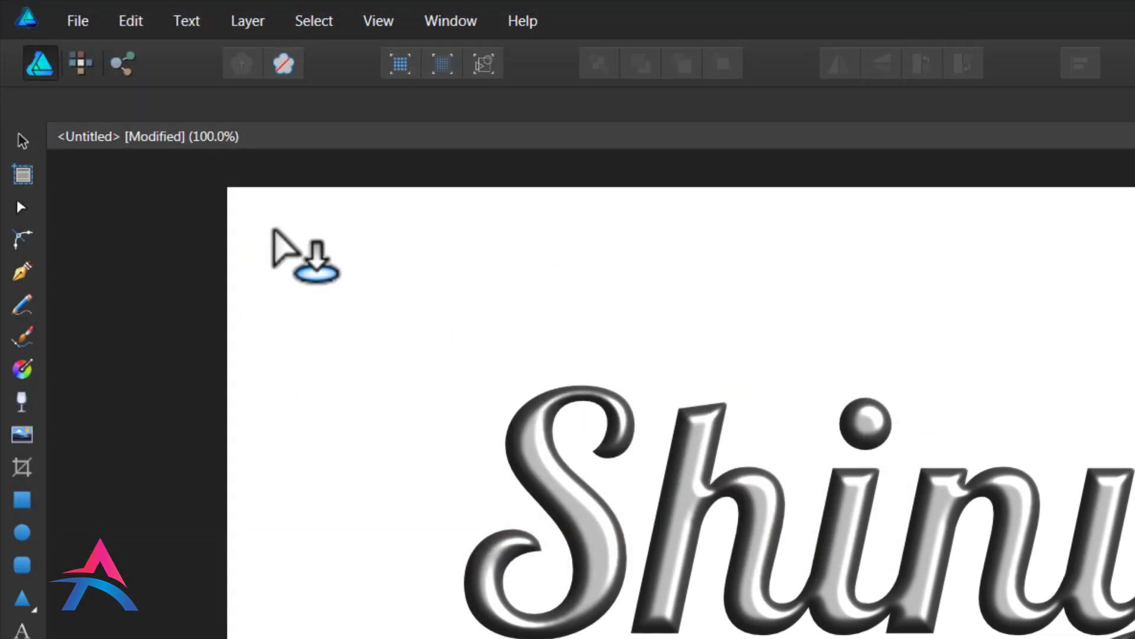
- Place the image from the page's upper-left corner at full page height, then stretch it across the full page width
drag(227, 187, 1102, 638)
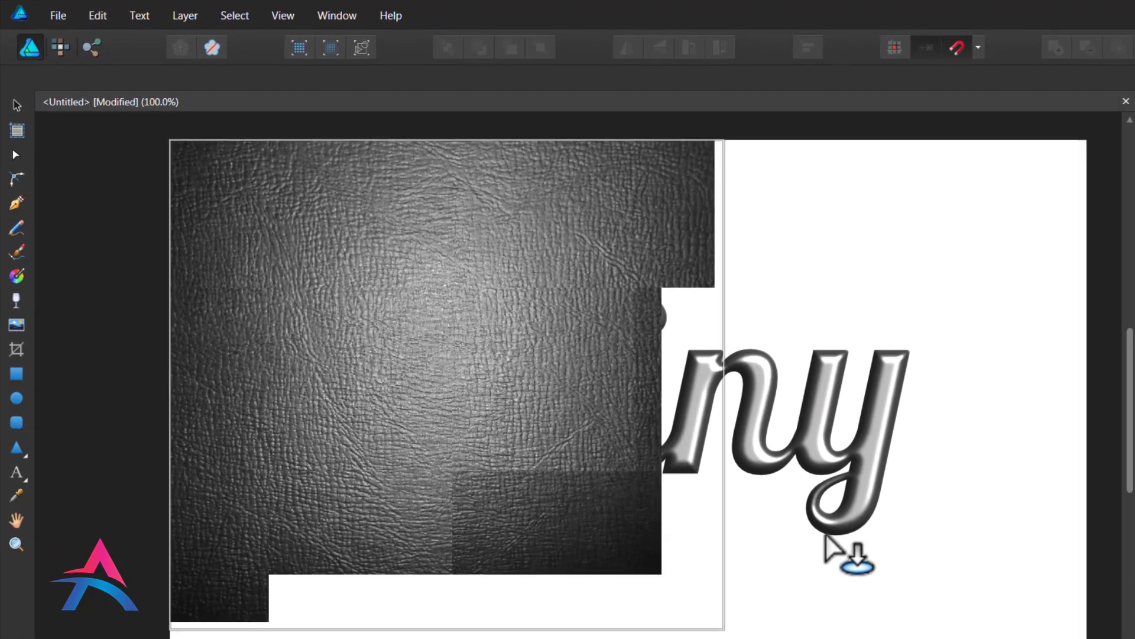
drag(827, 535, 861, 553)
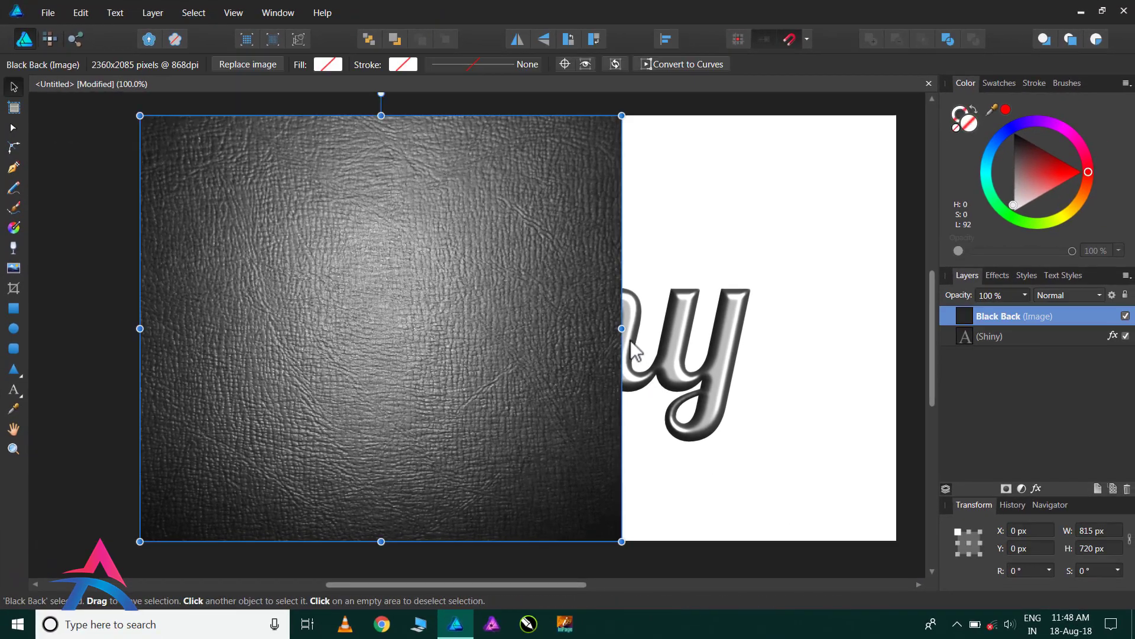
drag(626, 336, 898, 337)
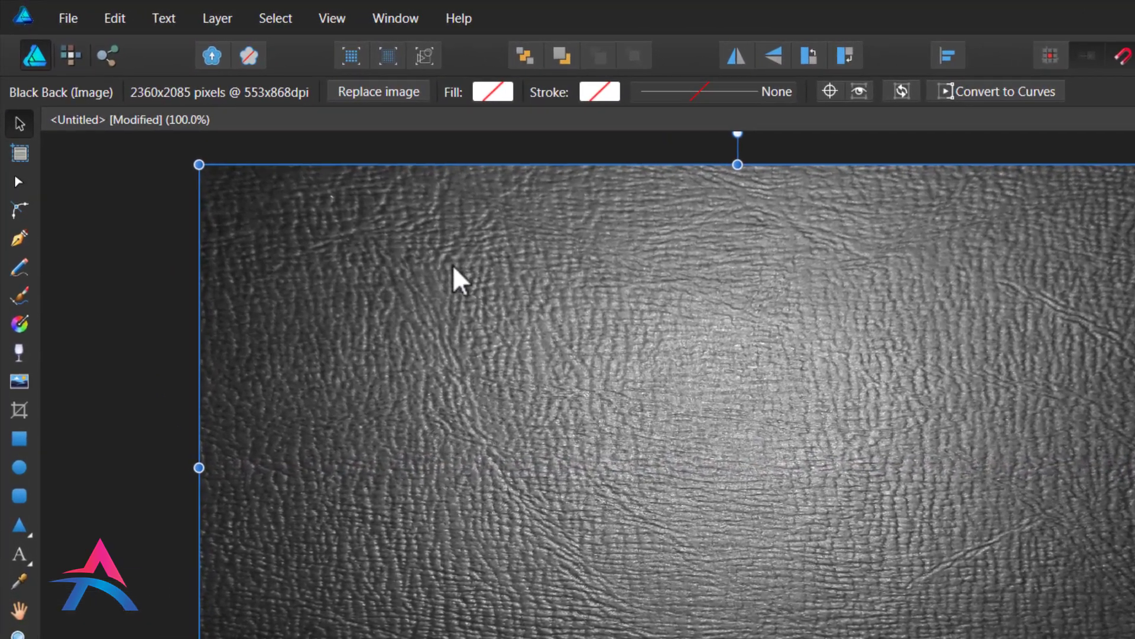
- Add a Curves adjustment to the Black Back image
click(276, 19)
key(Escape)
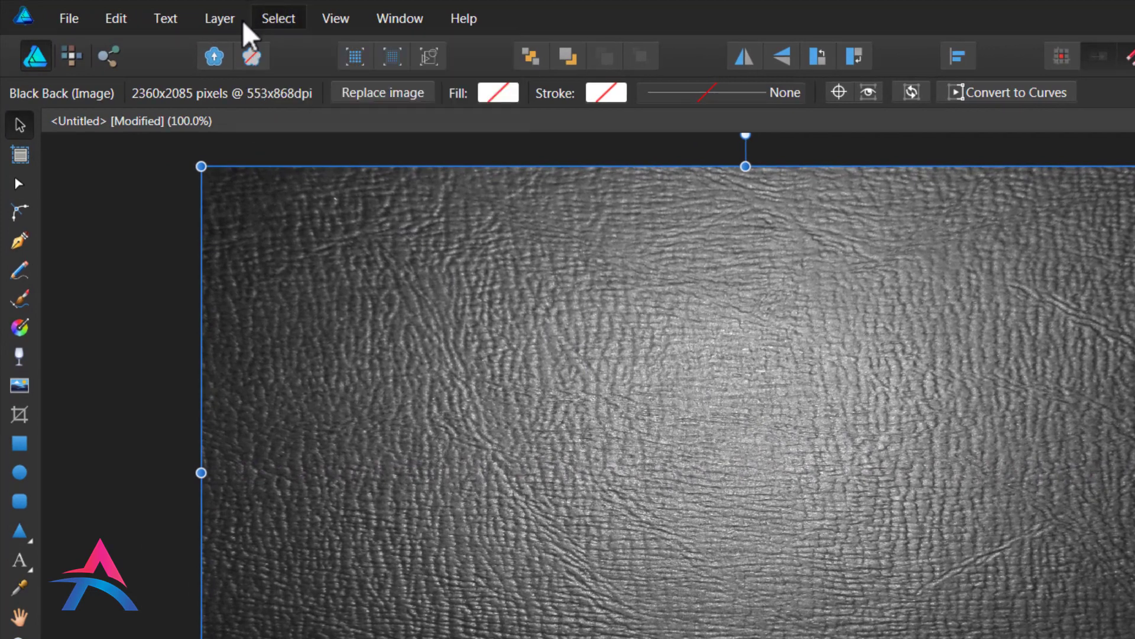
click(242, 26)
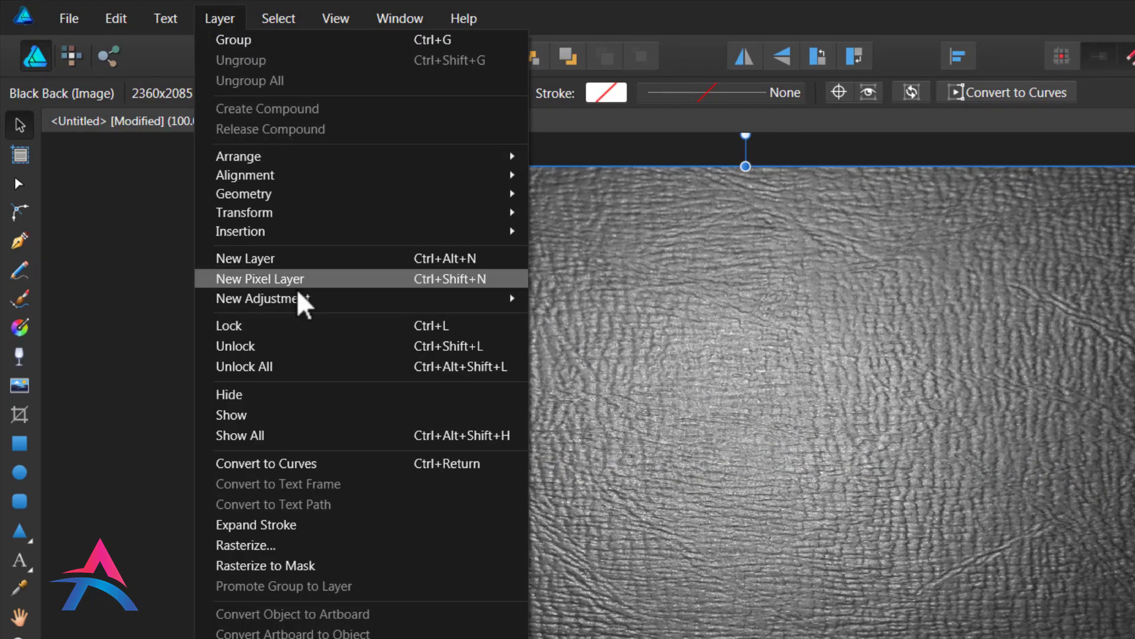
mouse_move(306, 300)
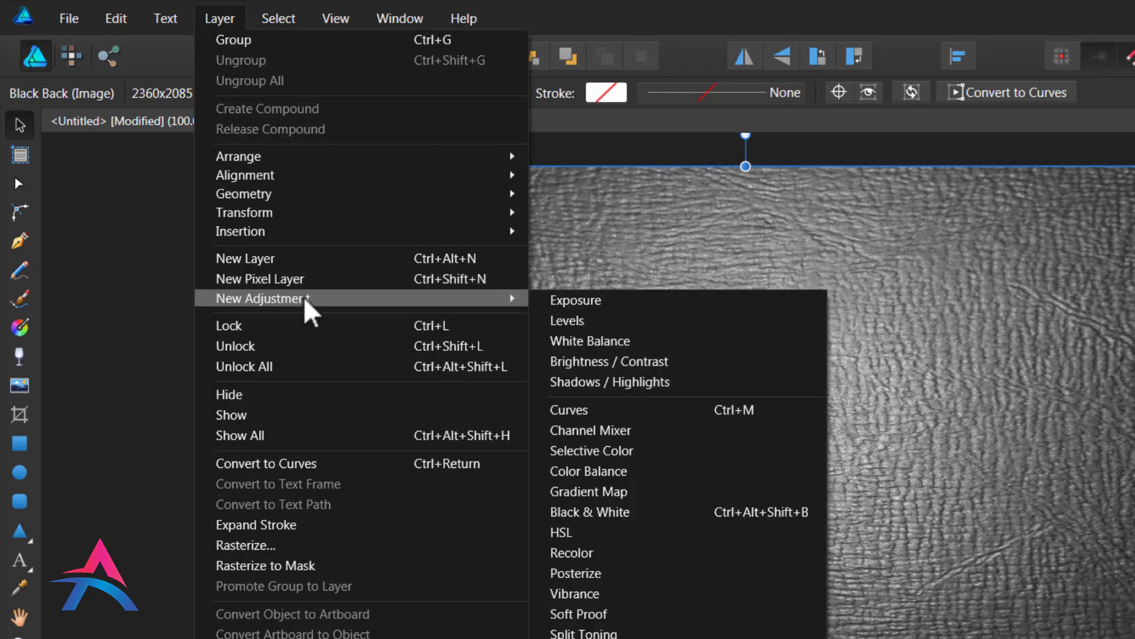
click(677, 409)
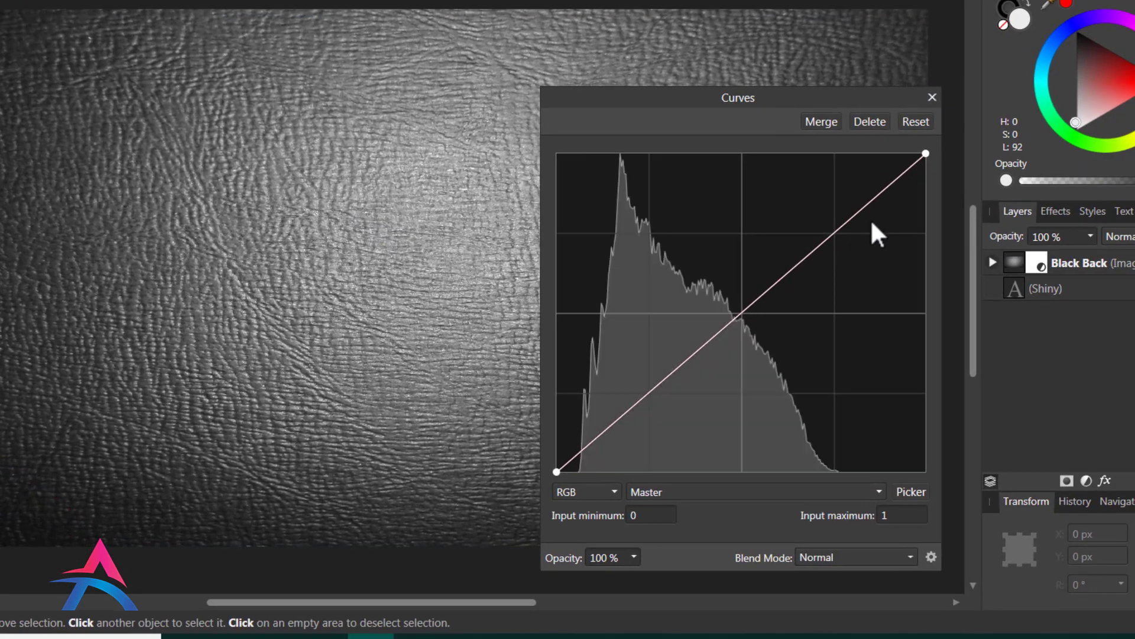
- Darken the leather image by lowering the curve's white end and midpoint, and move its layer beneath the "Shiny" text layer
drag(927, 154, 944, 248)
drag(939, 248, 939, 278)
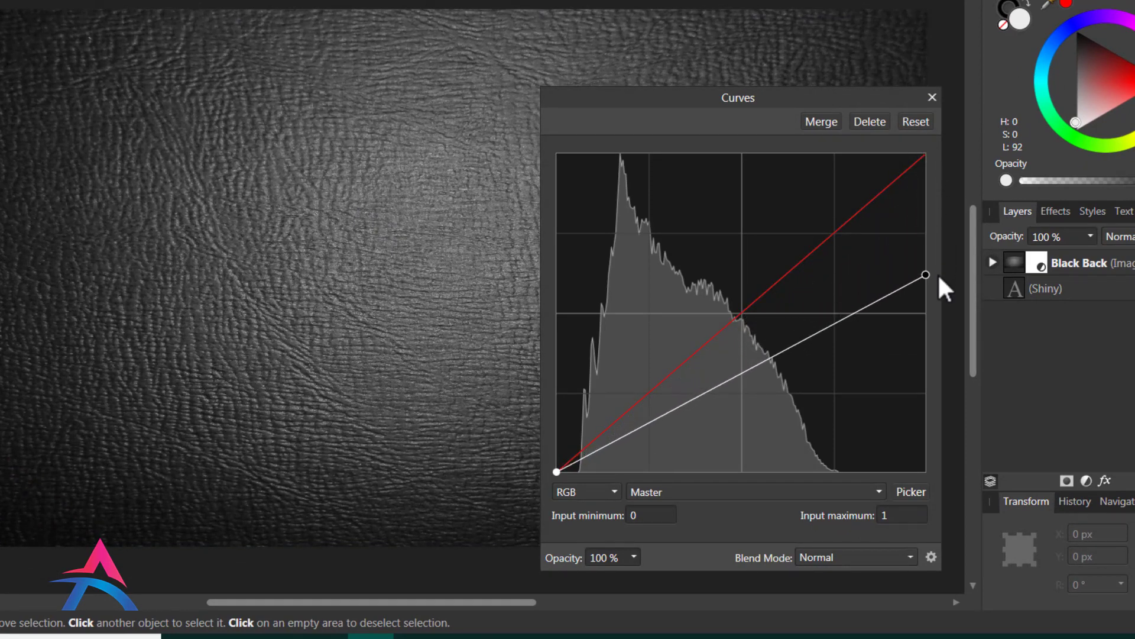
drag(739, 375, 741, 391)
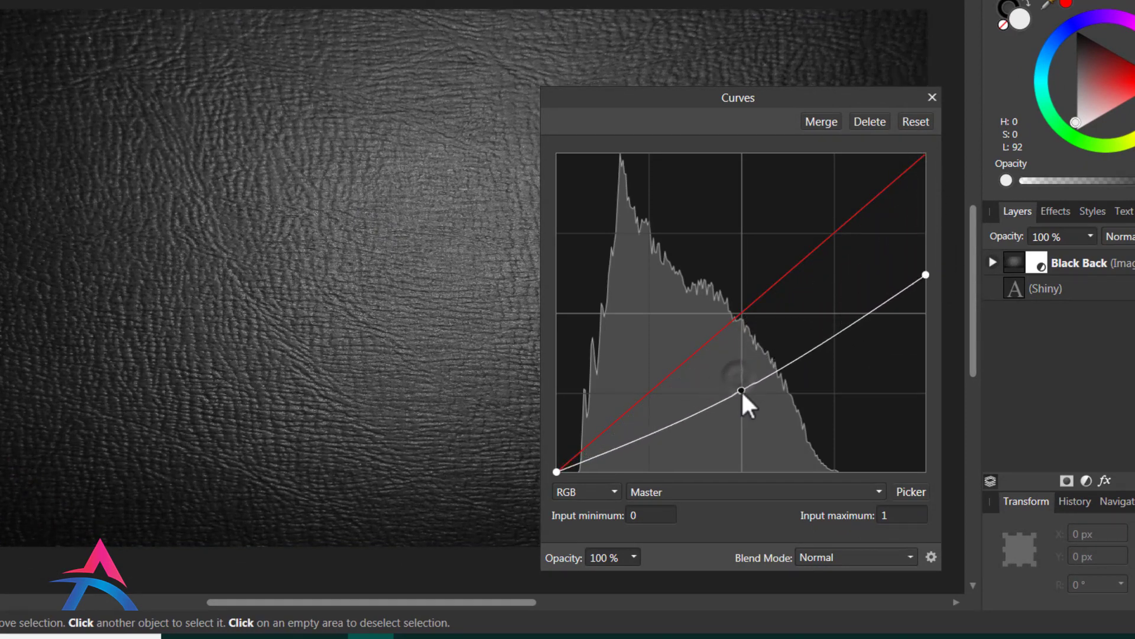
click(932, 96)
drag(1005, 270, 1016, 259)
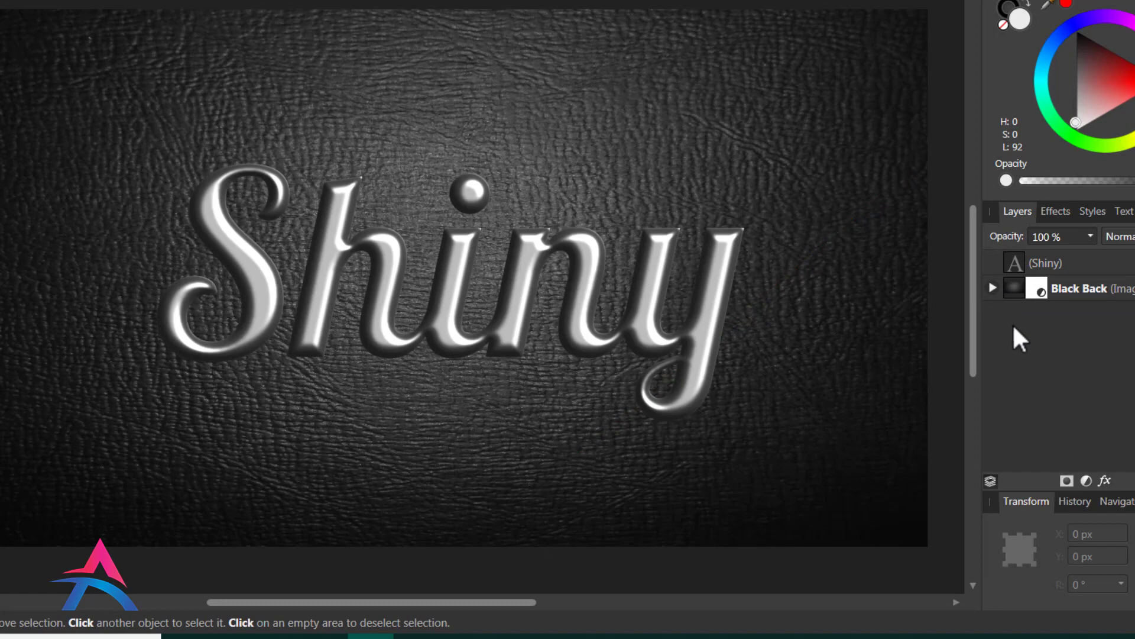
- Copy the "Shiny" text layer and paste a duplicate directly above it
scroll(504, 308, up, 4)
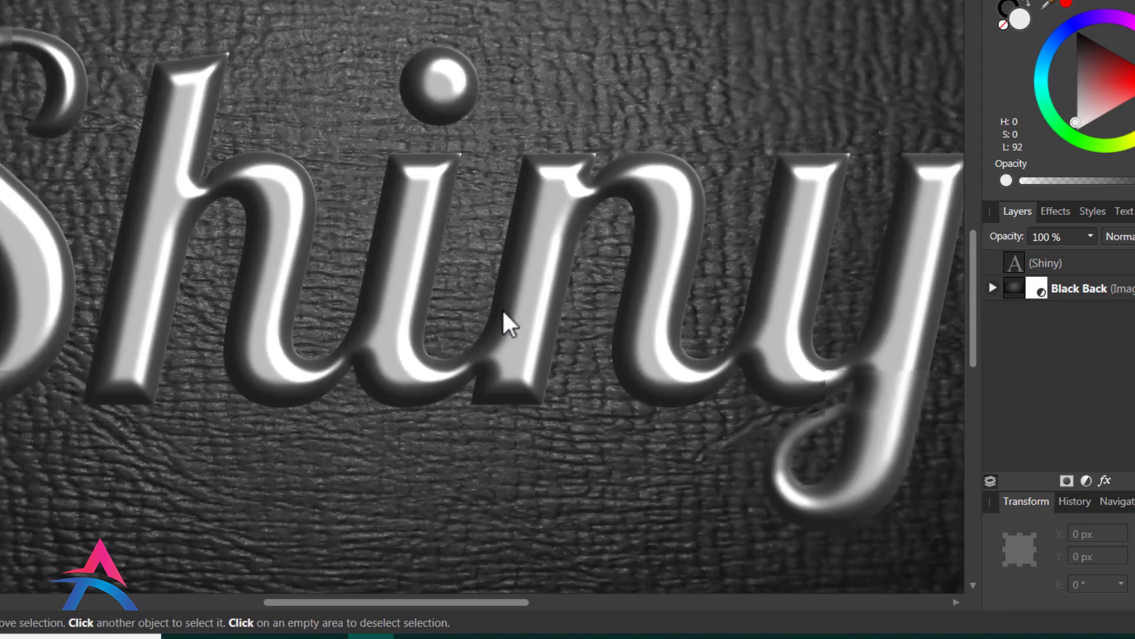
click(503, 311)
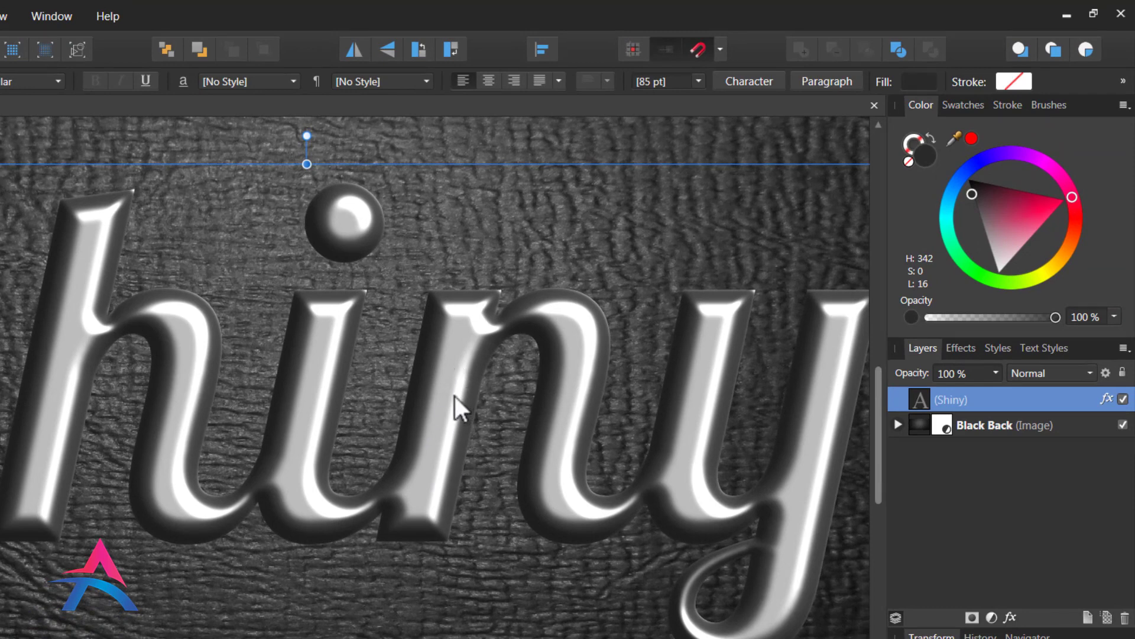
right_click(949, 400)
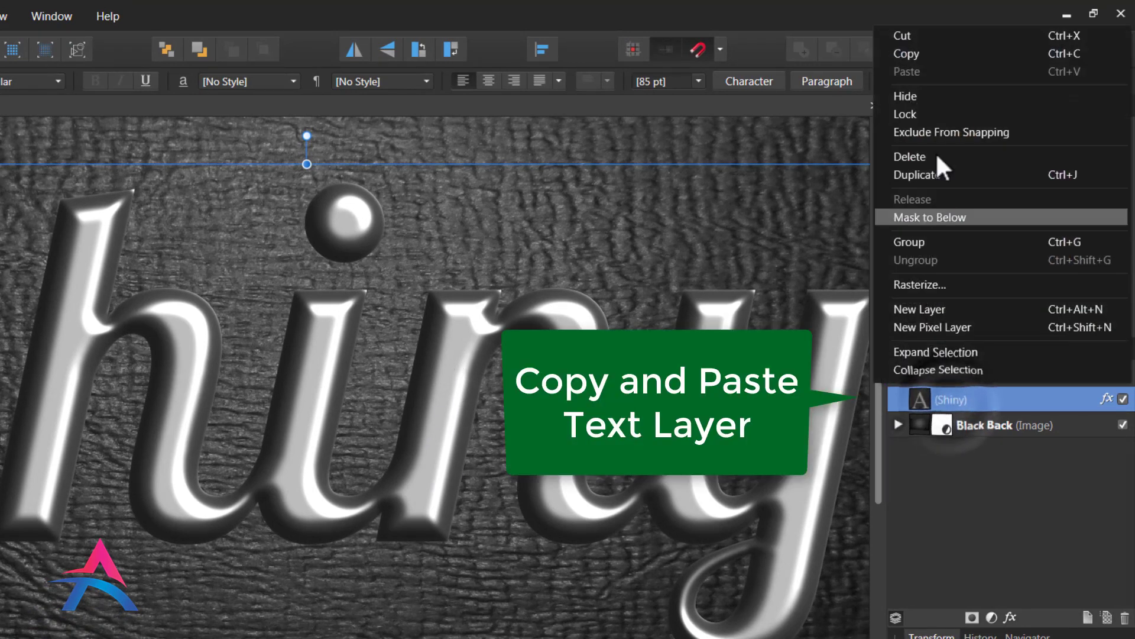
click(931, 54)
right_click(945, 398)
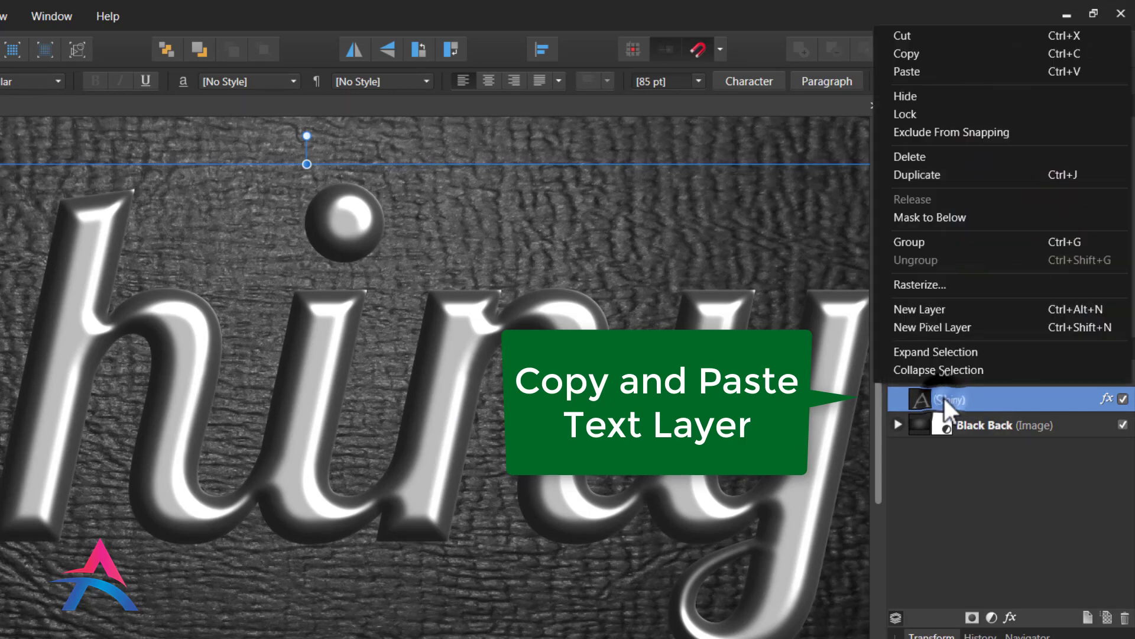
click(926, 72)
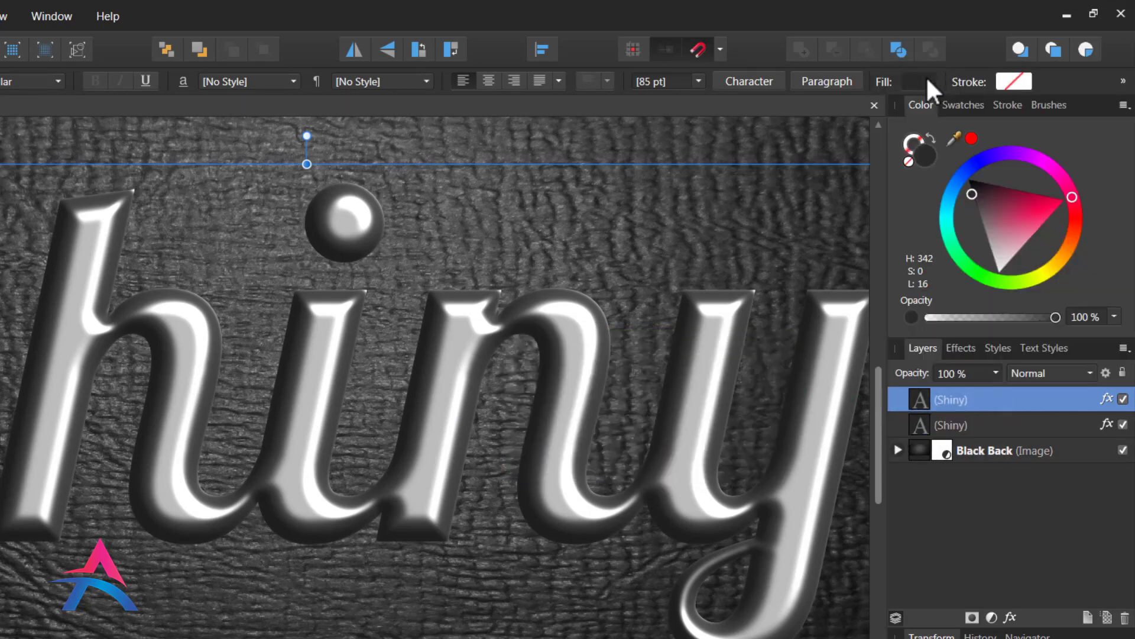
- Set the upper "Shiny" layer's opacity to 47% and its blend mode to Color Dodge
click(956, 424)
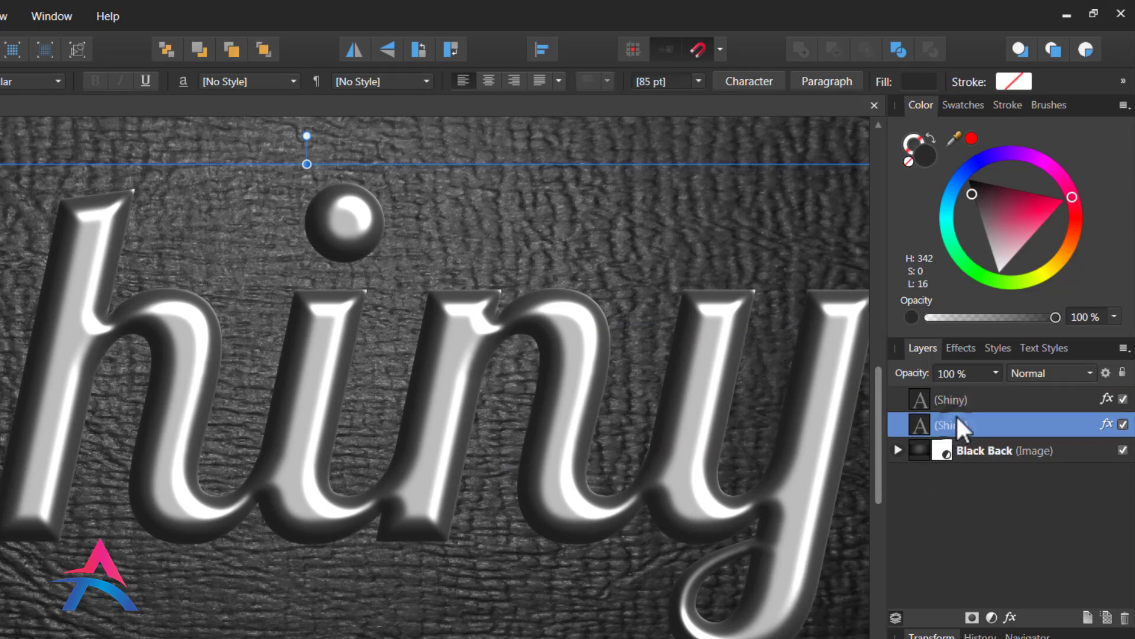
click(956, 401)
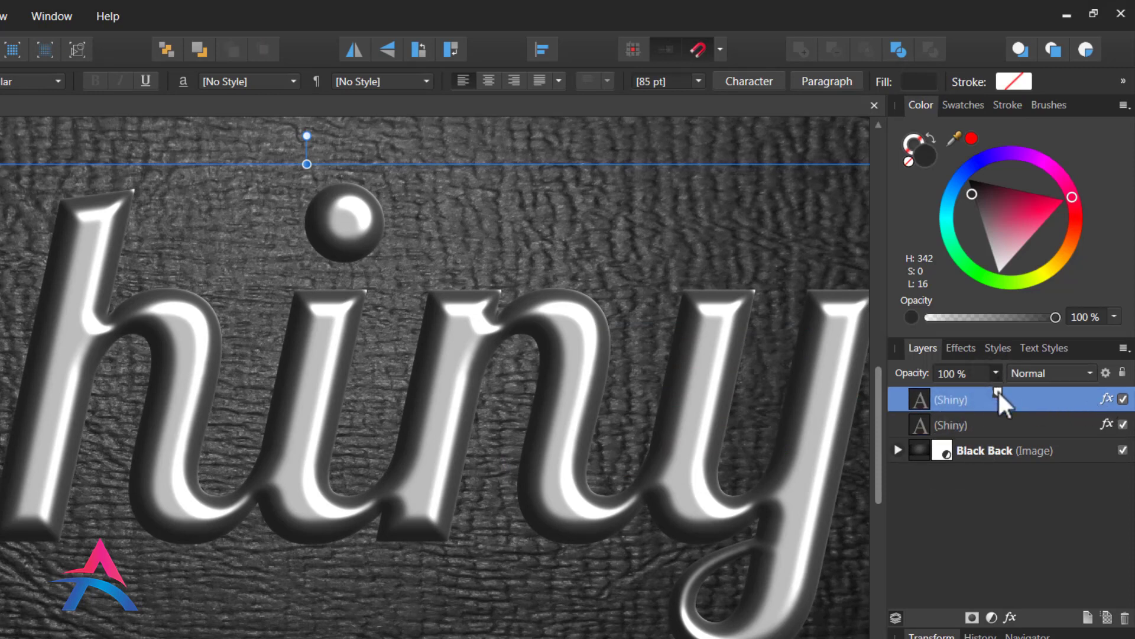
drag(998, 389, 989, 394)
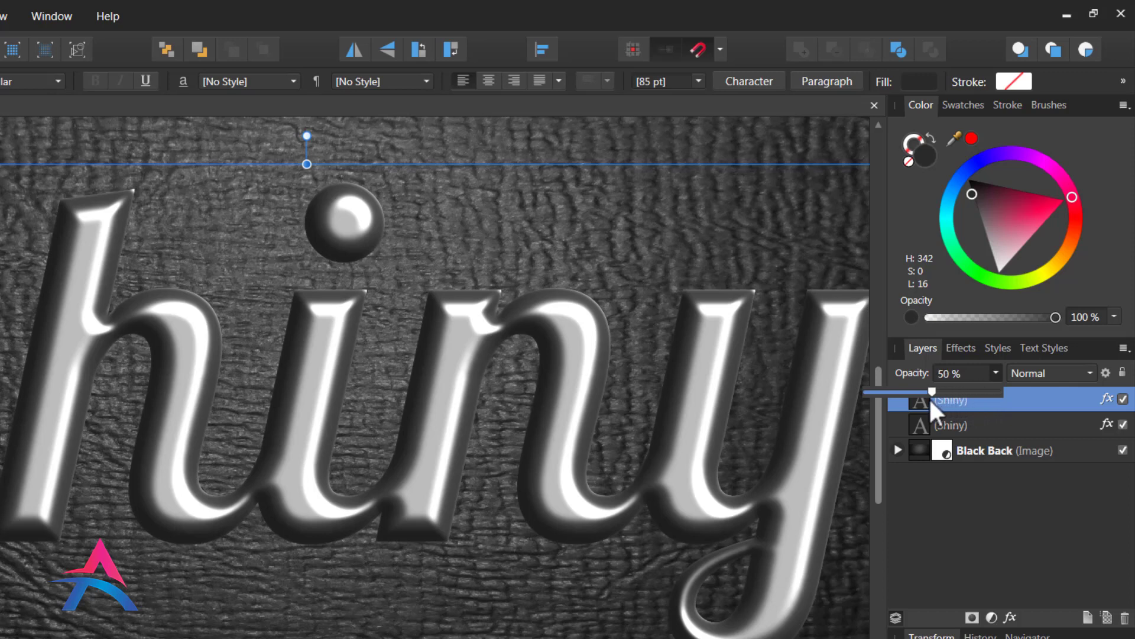
click(1062, 372)
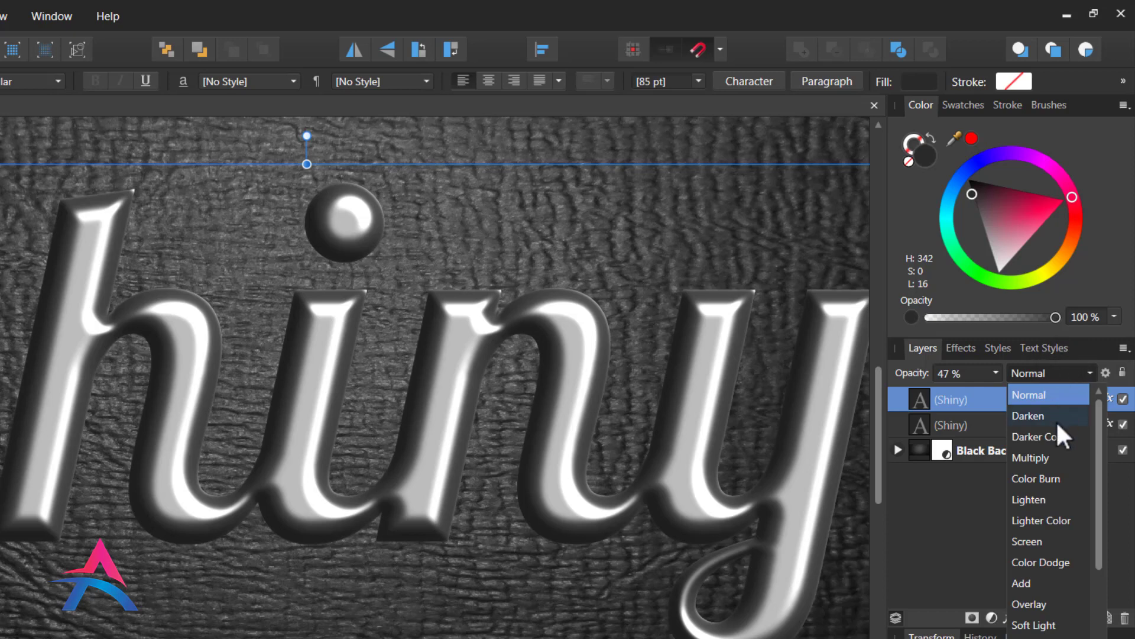
click(1056, 559)
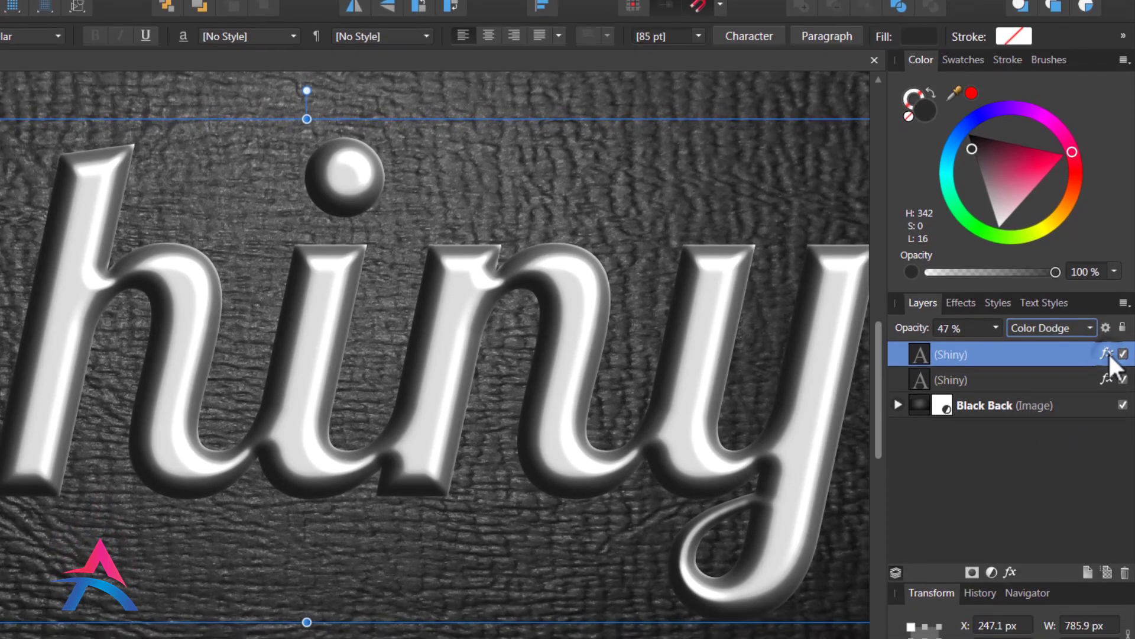
- In the upper "Shiny" layer's 3D effect, set radius 30.6 px, depth 48.3 px, soften 9.9 px and shininess 100%
click(1106, 390)
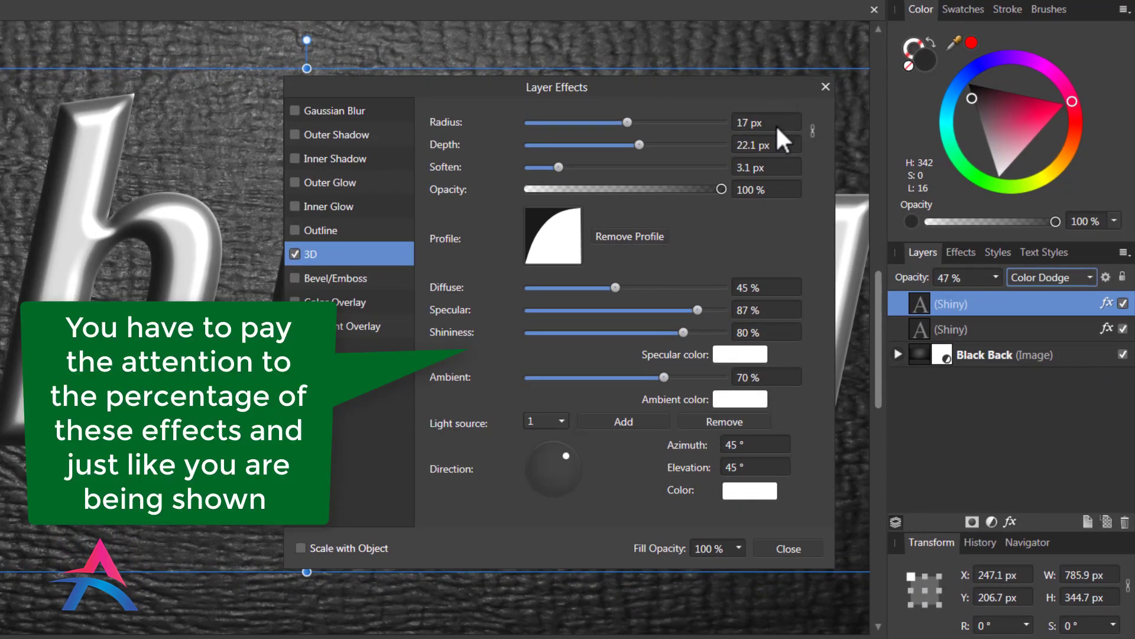
click(746, 123)
drag(625, 123, 697, 161)
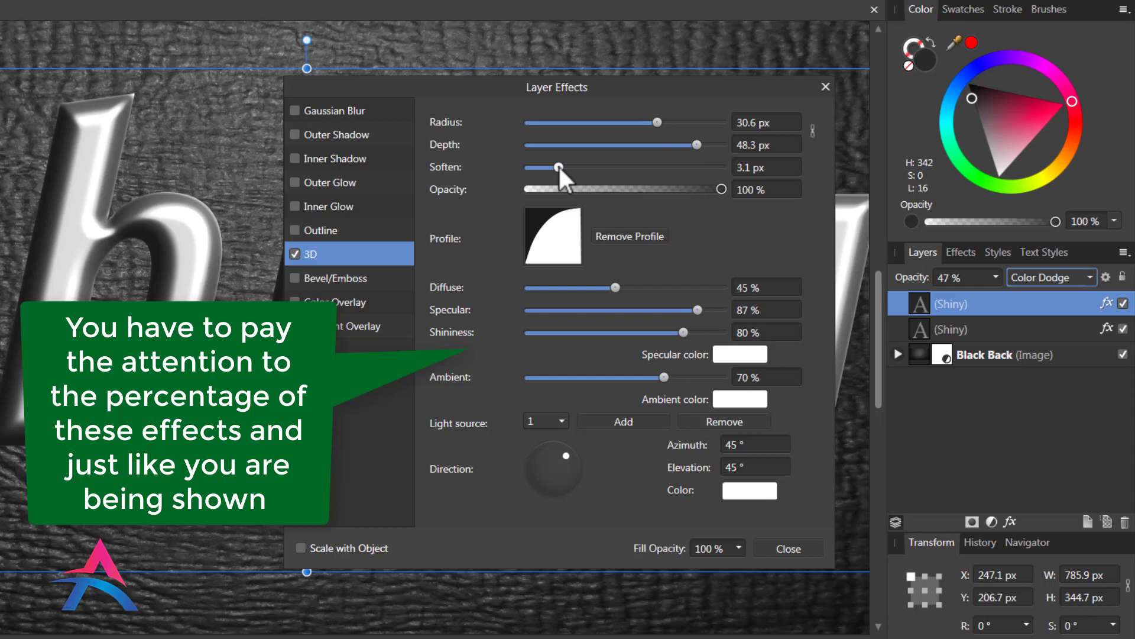
drag(558, 166, 618, 178)
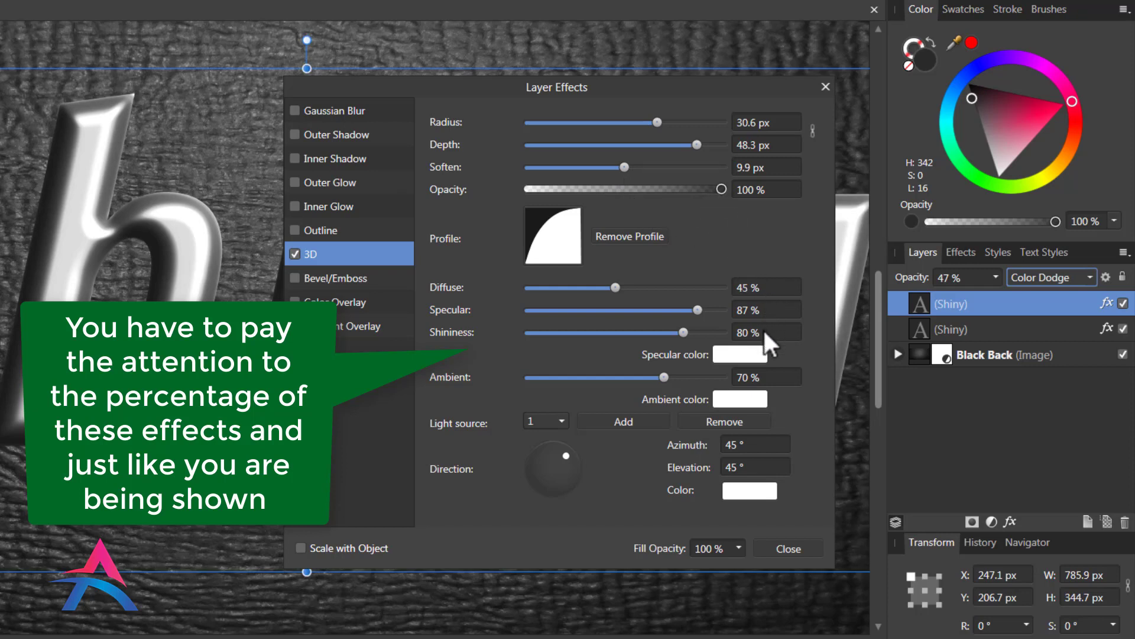
drag(682, 330, 754, 340)
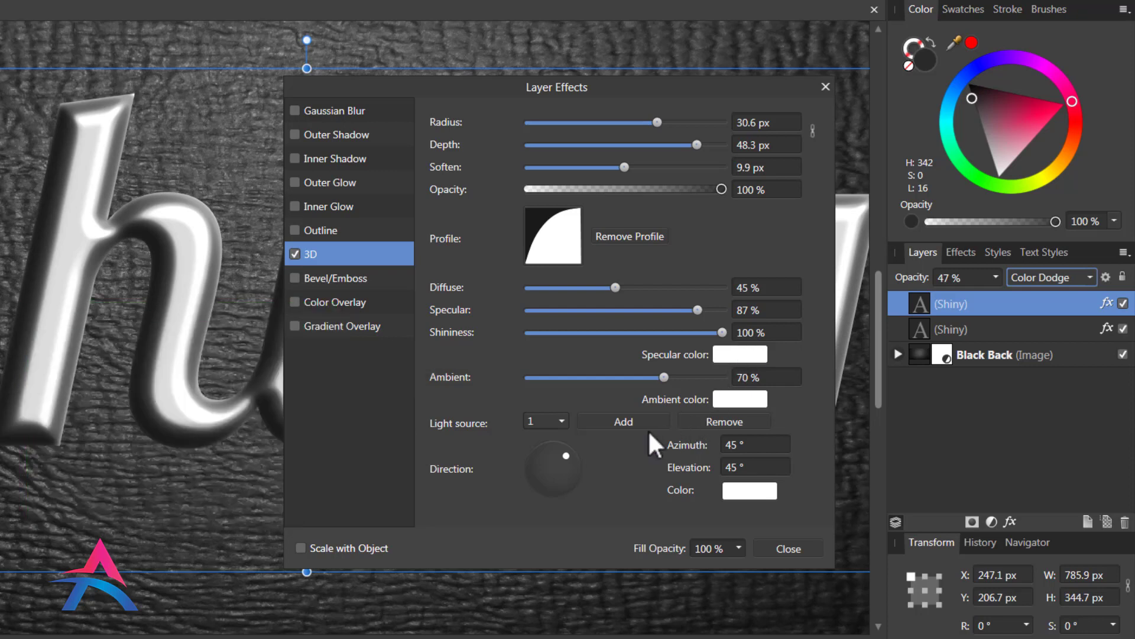
- Add three light sources to the upper "Shiny" layer's 3D effect and aim light 4 at azimuth -130.2°, elevation 46.9°
click(620, 422)
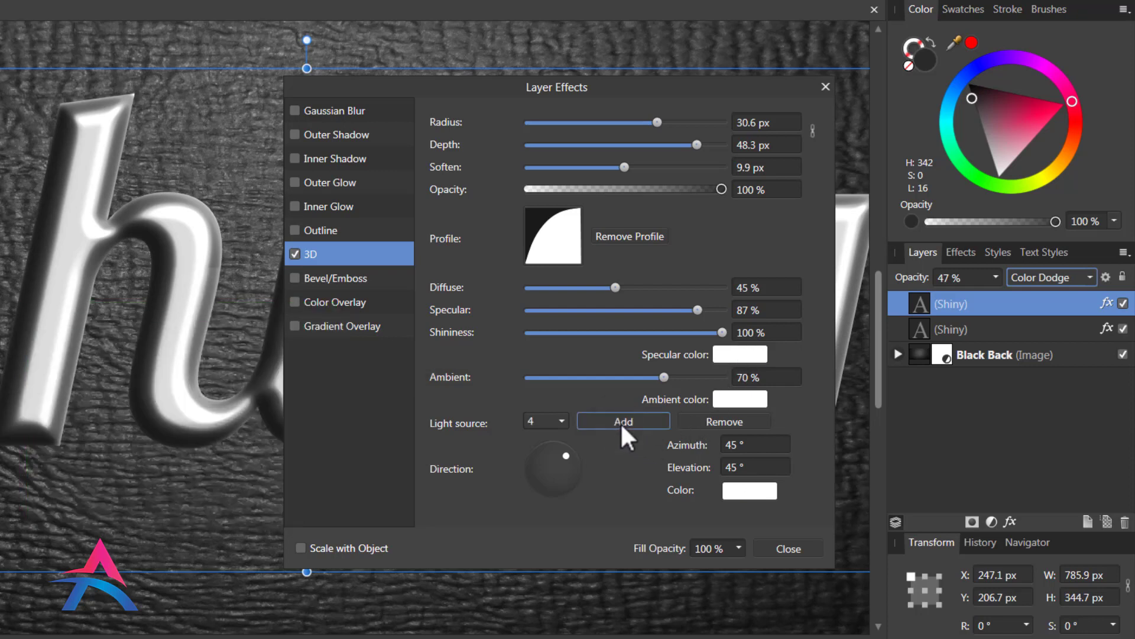
click(620, 421)
click(620, 421)
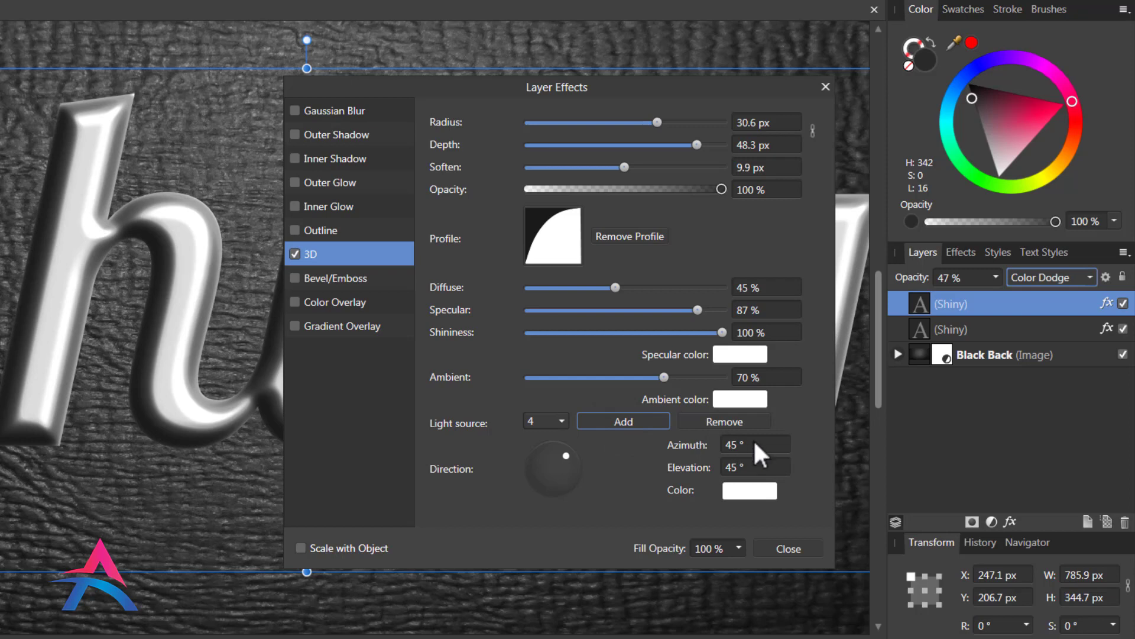
drag(566, 454, 541, 481)
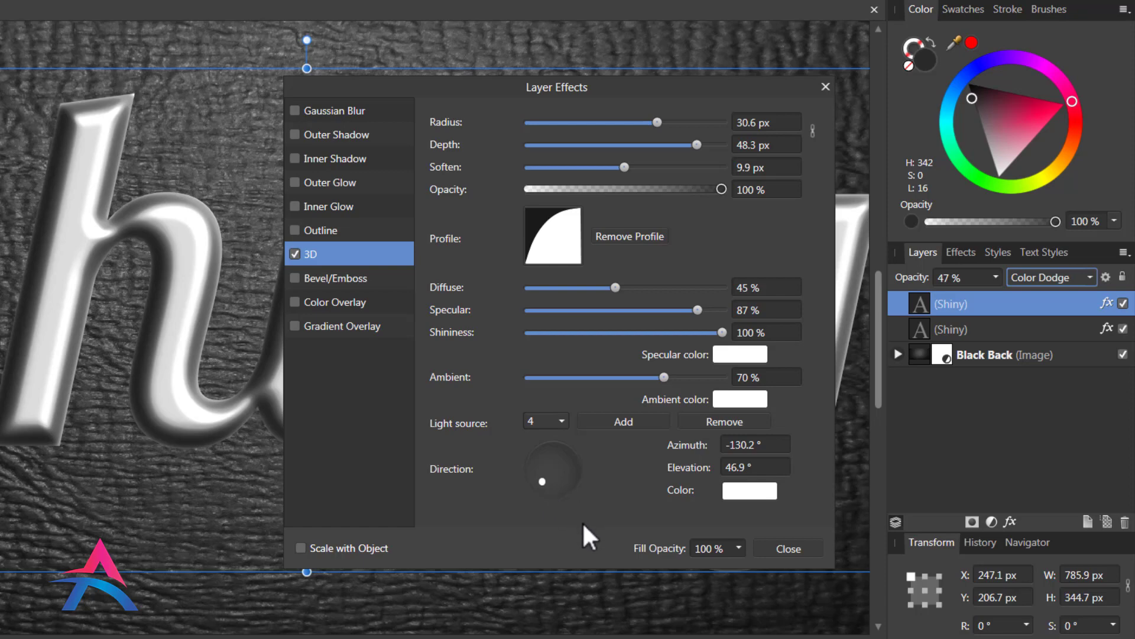
click(790, 547)
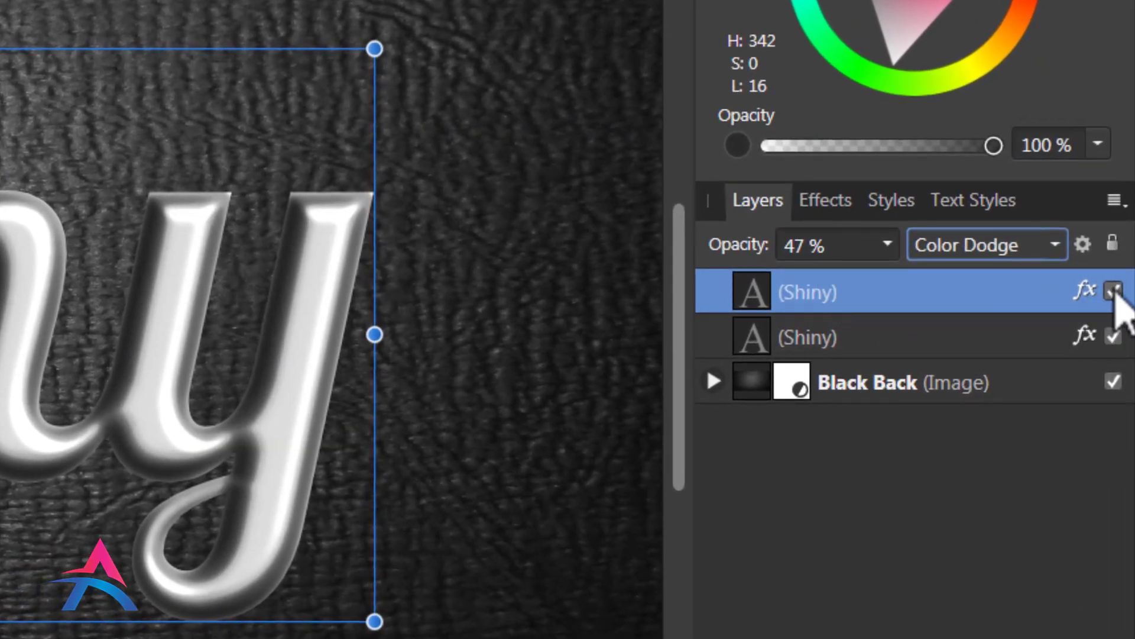
- Hide the upper "Shiny" layer and give the lower one an outer shadow with opacity 41%, radius 15.2 px, offset 7.6 px and intensity 60%
click(1114, 291)
click(803, 346)
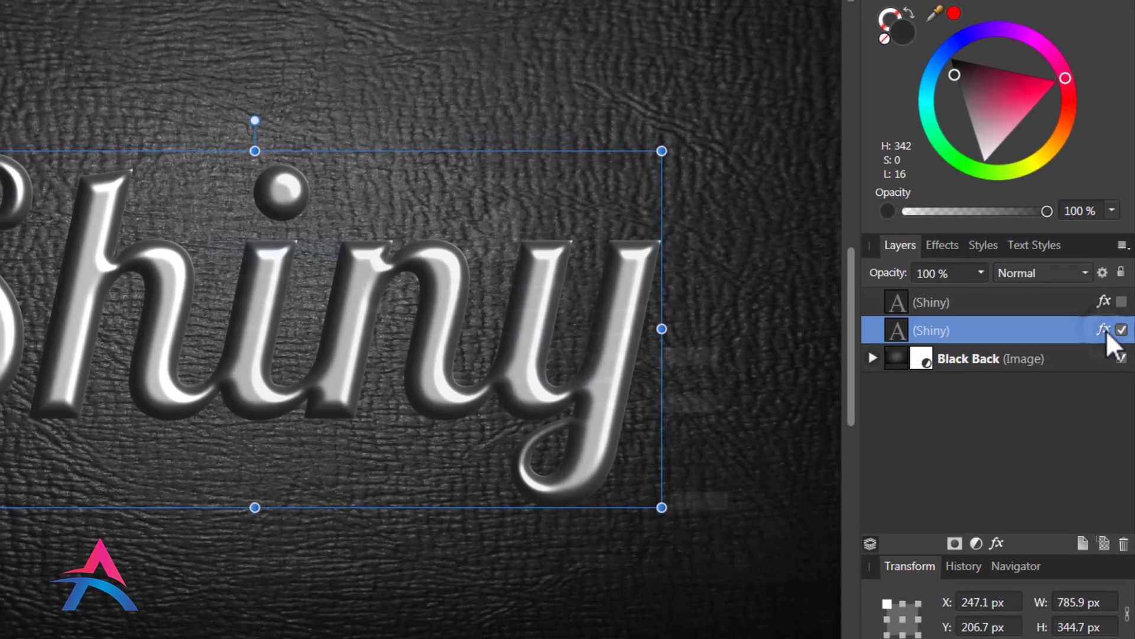
click(1104, 329)
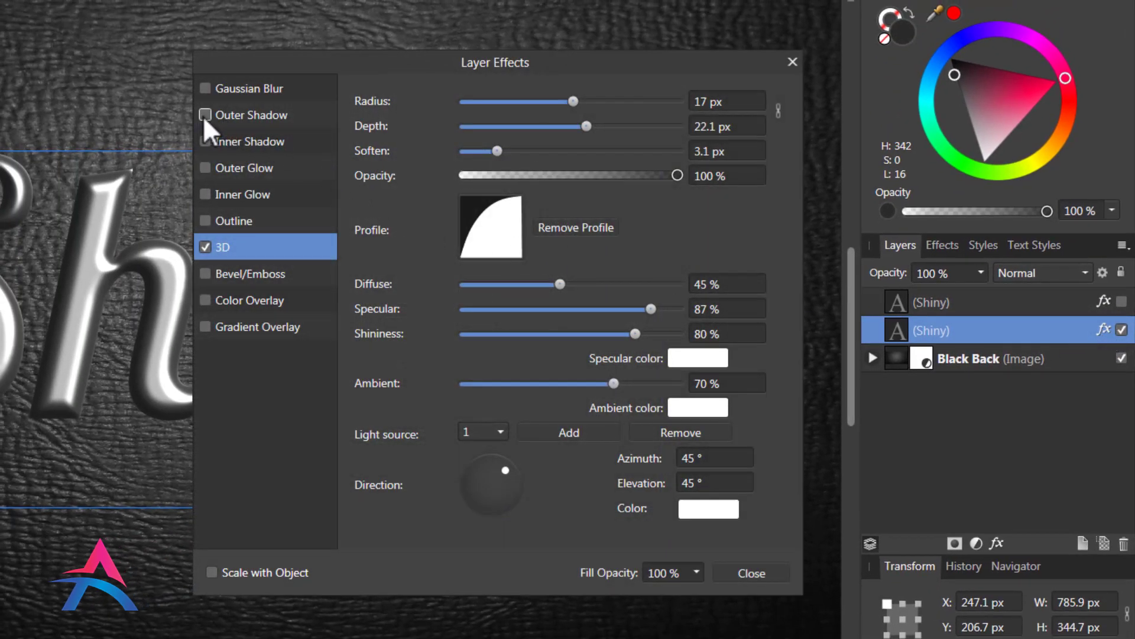
click(263, 116)
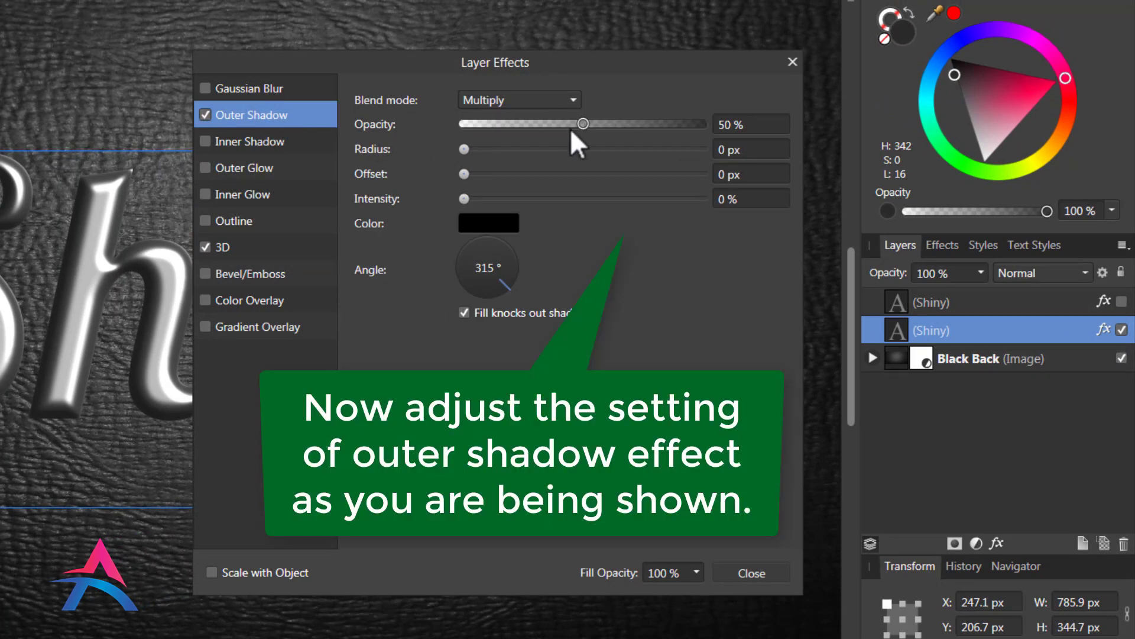
drag(581, 123, 562, 124)
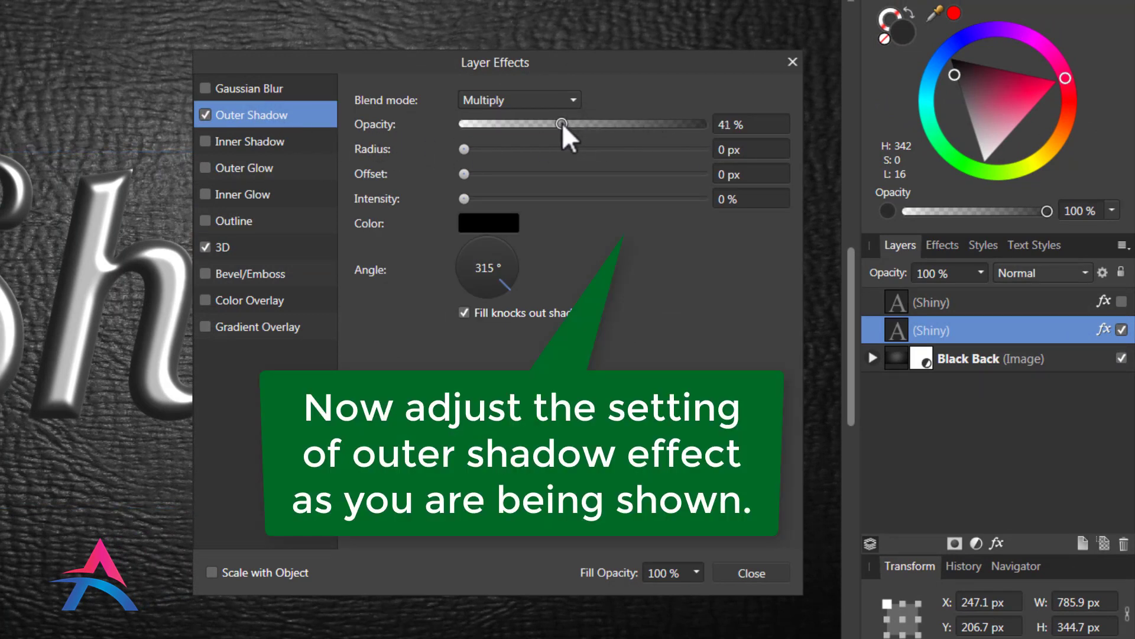
drag(470, 150, 602, 168)
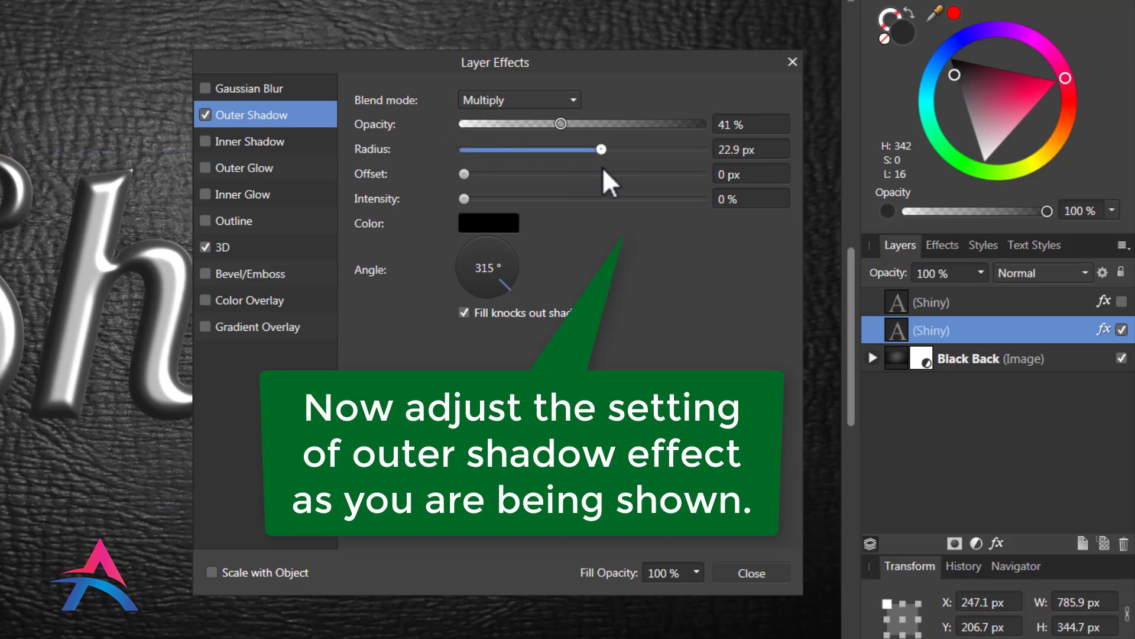
drag(467, 173, 593, 182)
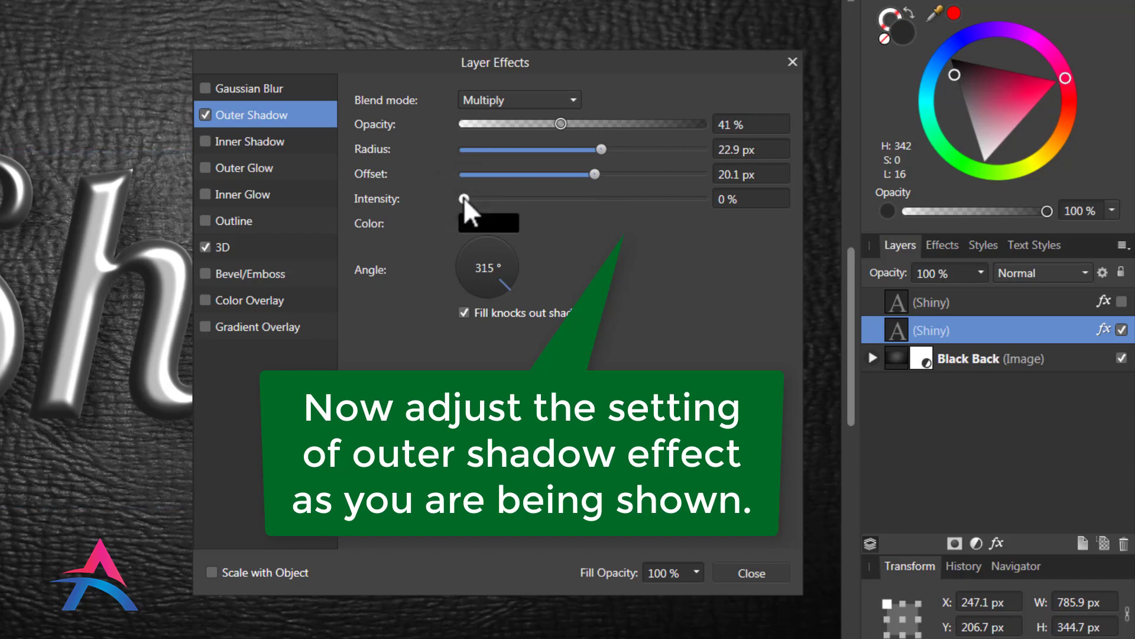
drag(464, 199, 582, 151)
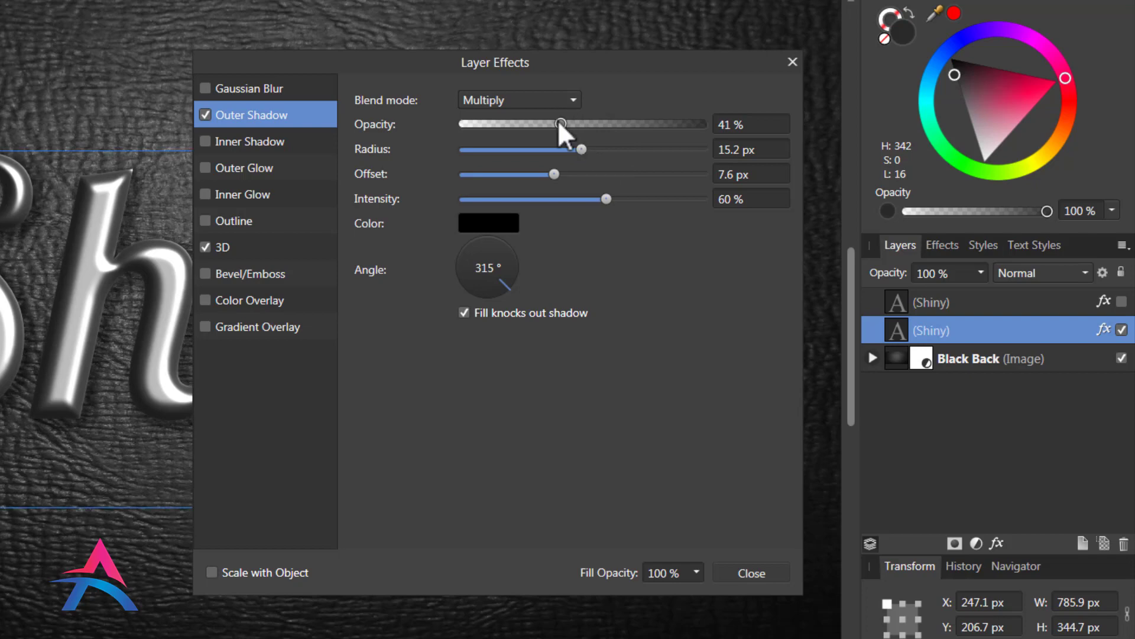
click(754, 569)
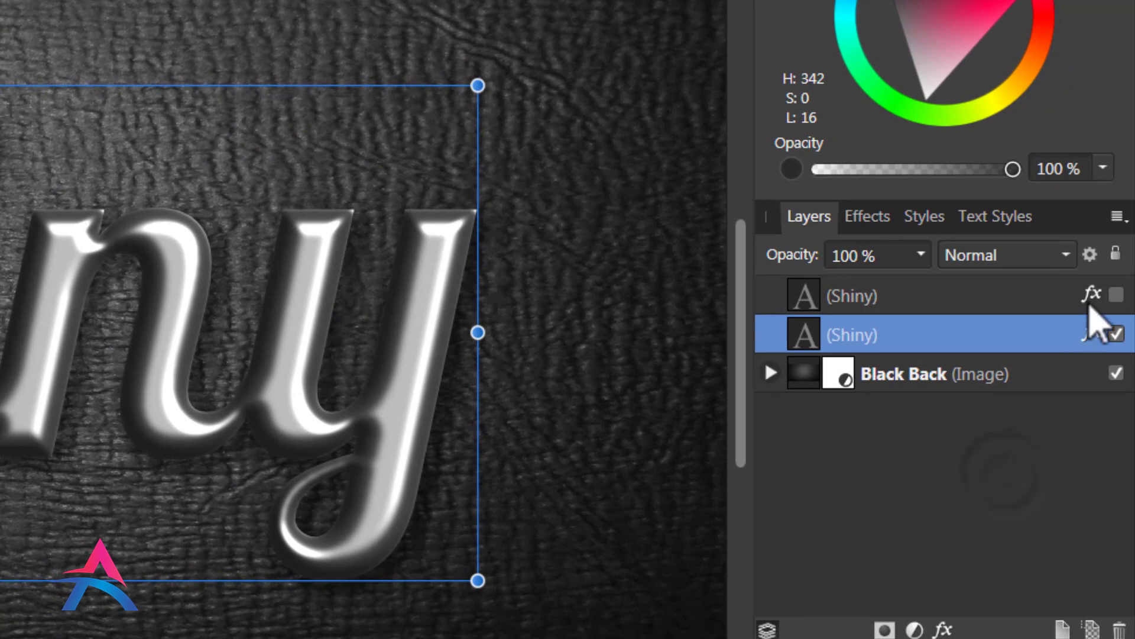
- Show the upper "Shiny" layer again and set its opacity to 34%
click(1115, 295)
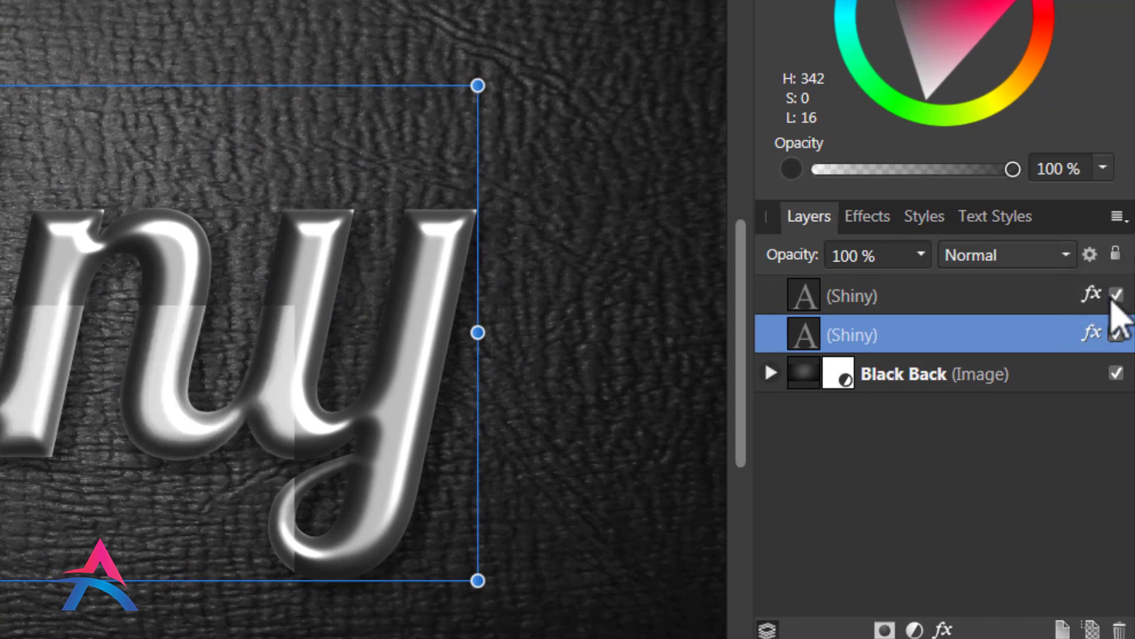
click(852, 298)
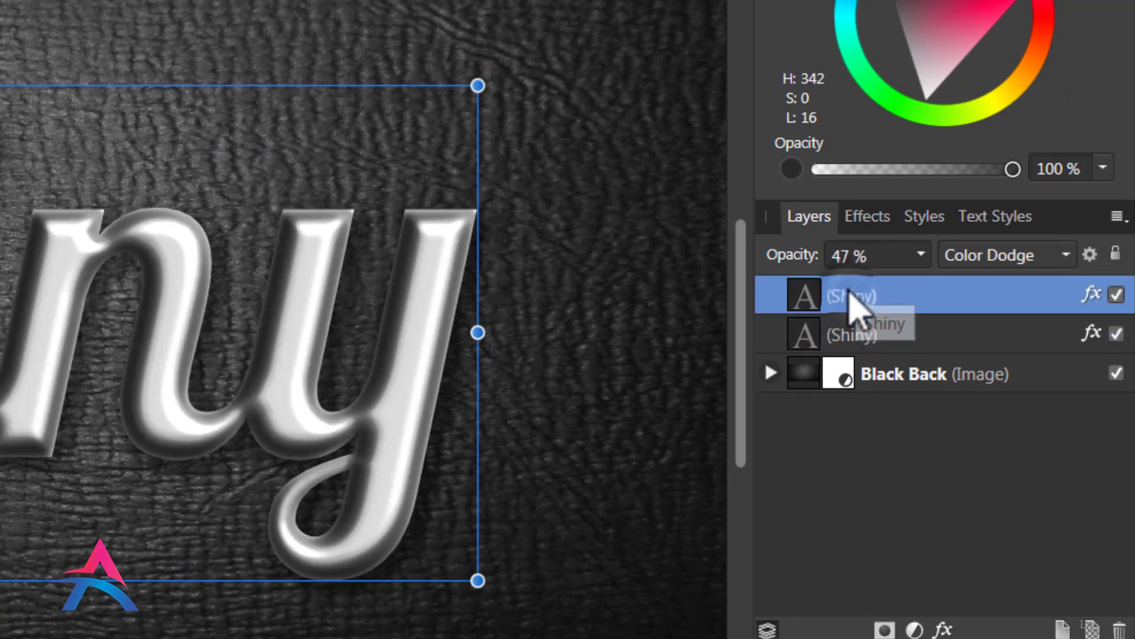
click(918, 256)
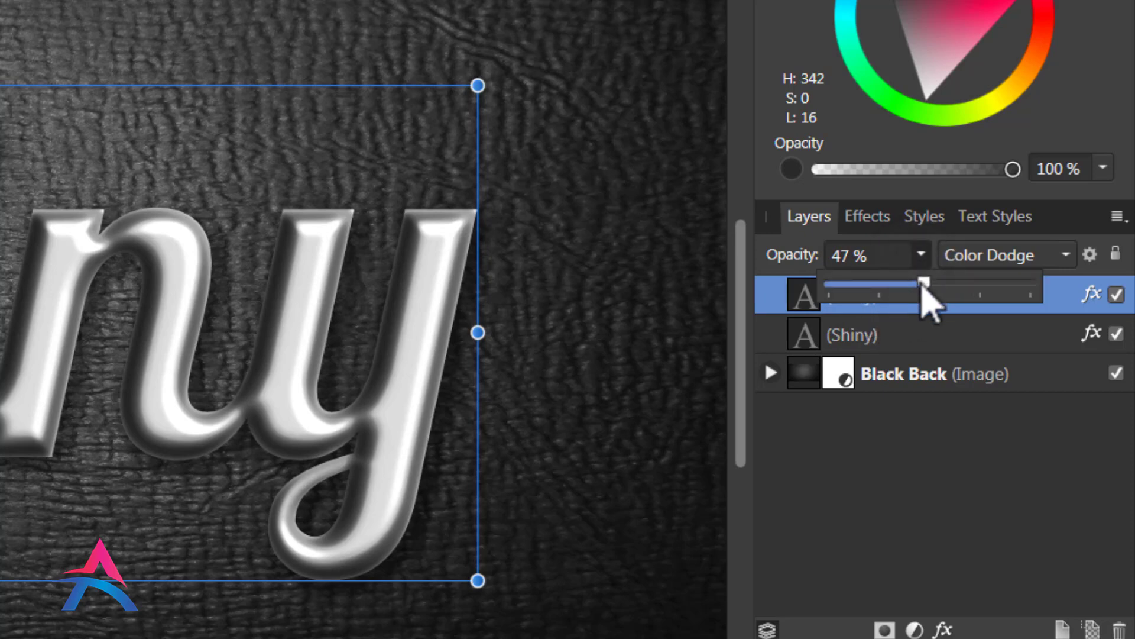
drag(923, 289, 897, 290)
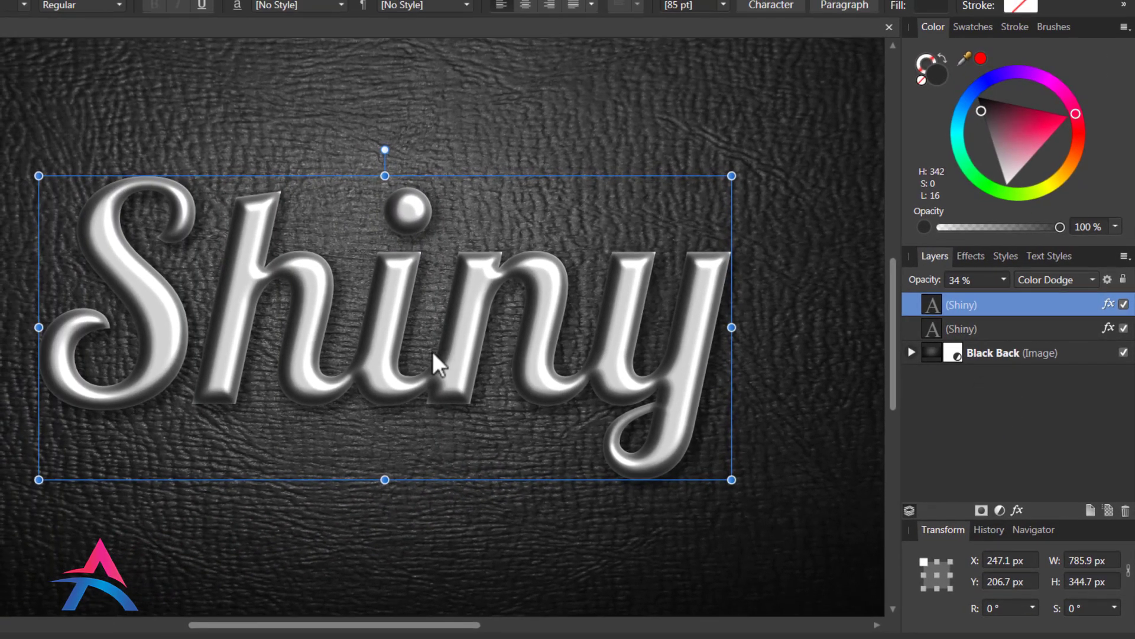
- Recolour the upper "Shiny" text to a very dark blue with hue 196, saturation 100 and lightness 11
scroll(381, 353, down, 2)
scroll(438, 313, up, 2)
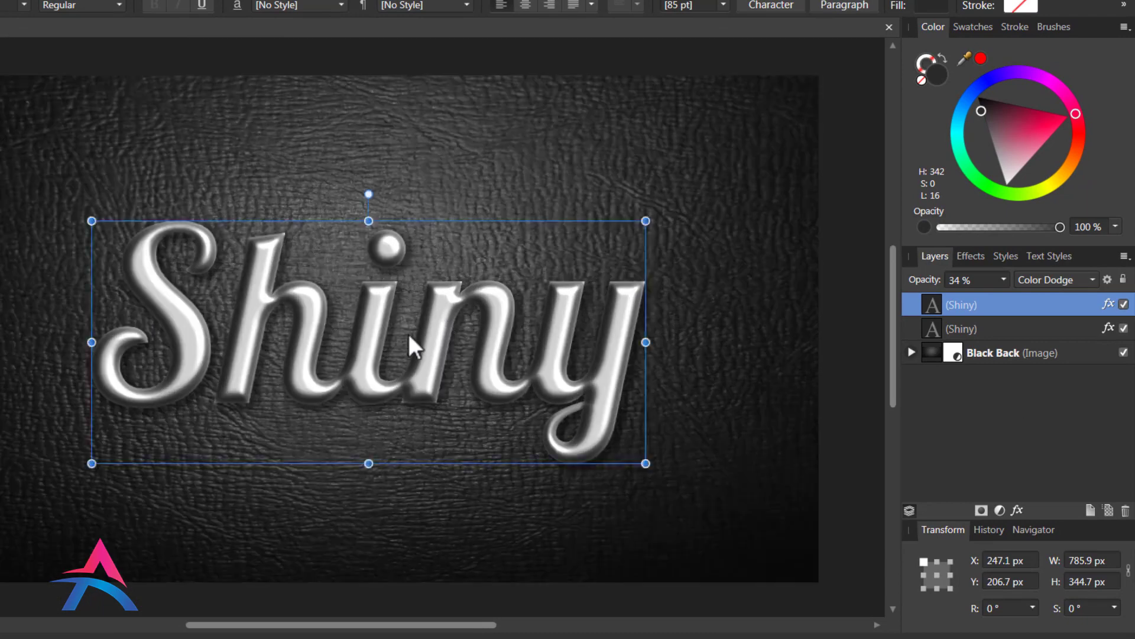
scroll(407, 336, up, 1)
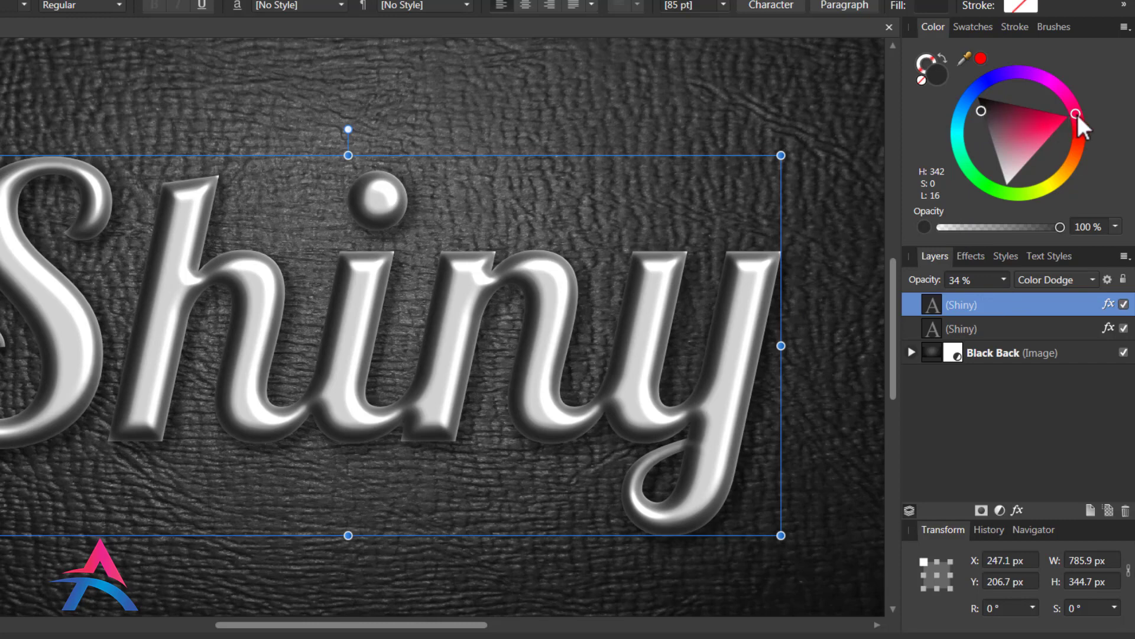
drag(1076, 112, 953, 115)
drag(1016, 154, 1010, 168)
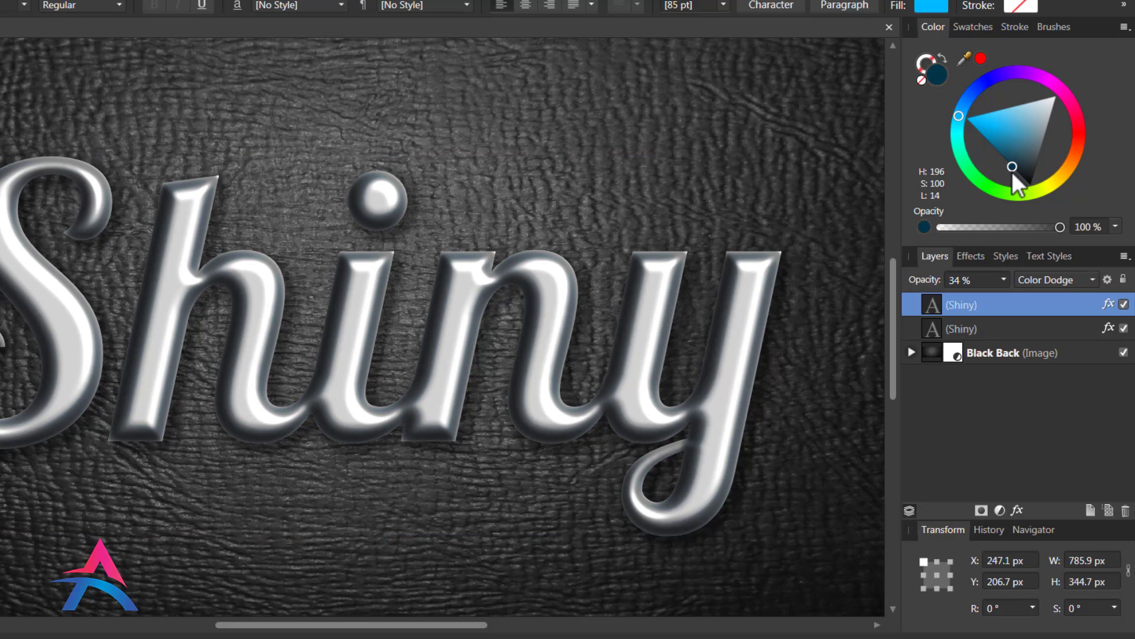
drag(1014, 172, 1015, 176)
- Set the upper "Shiny" layer's opacity to 43%
click(1004, 286)
drag(1007, 296, 1017, 299)
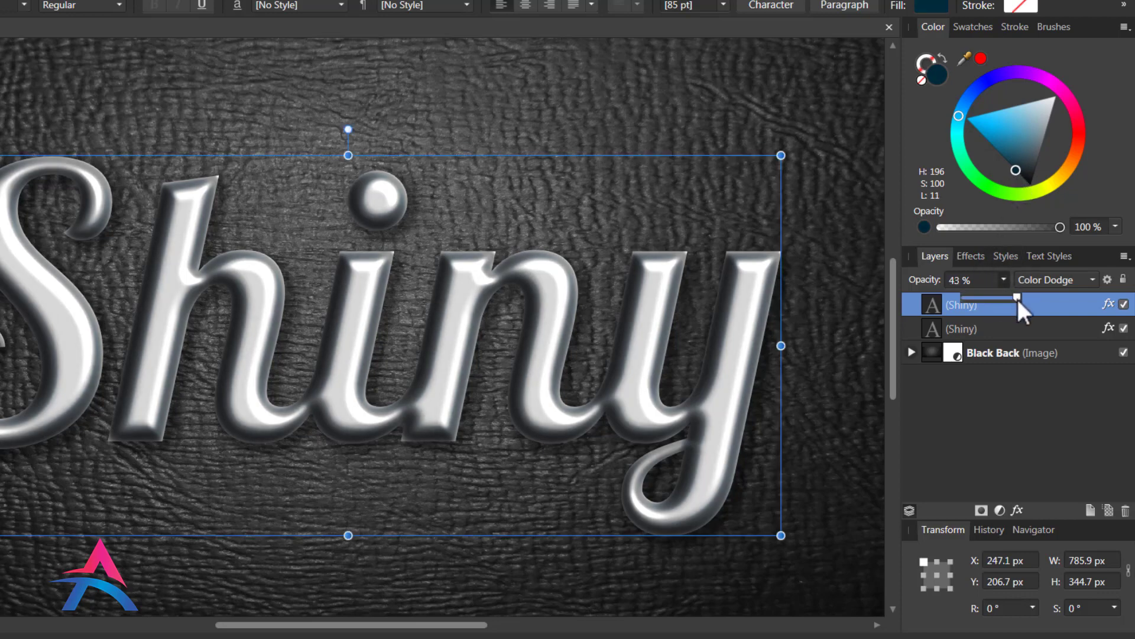
click(976, 423)
- Clear the selection and examine the "Shiny" text's gloss and shadow against the leather background, up close and as a whole
click(834, 154)
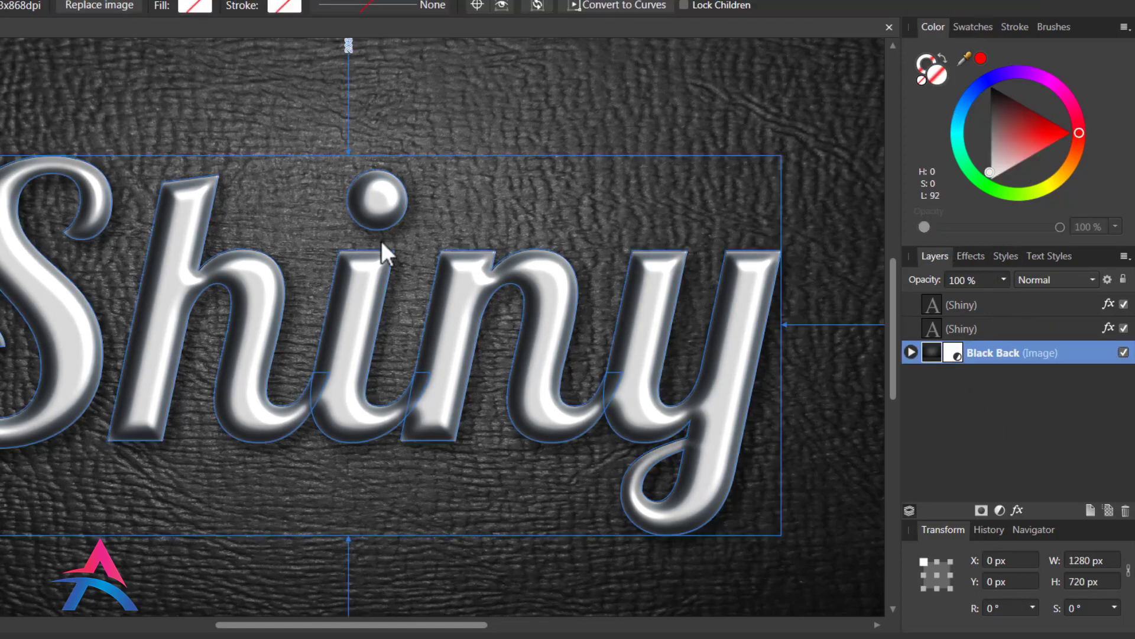
scroll(380, 240, down, 3)
scroll(472, 358, down, 1)
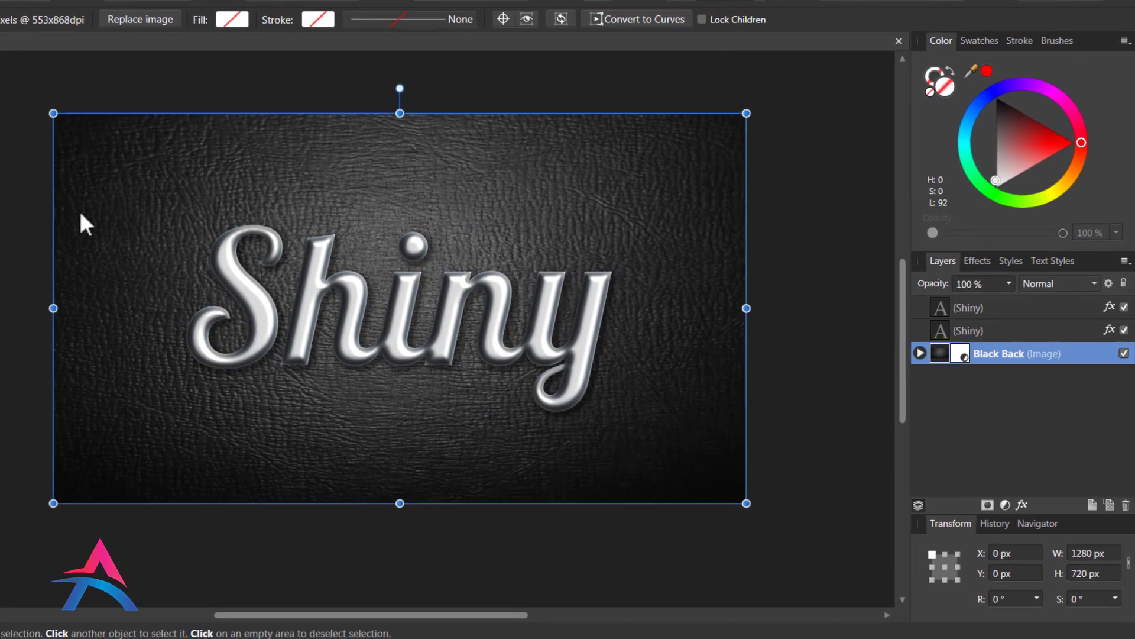
click(32, 192)
scroll(485, 264, up, 3)
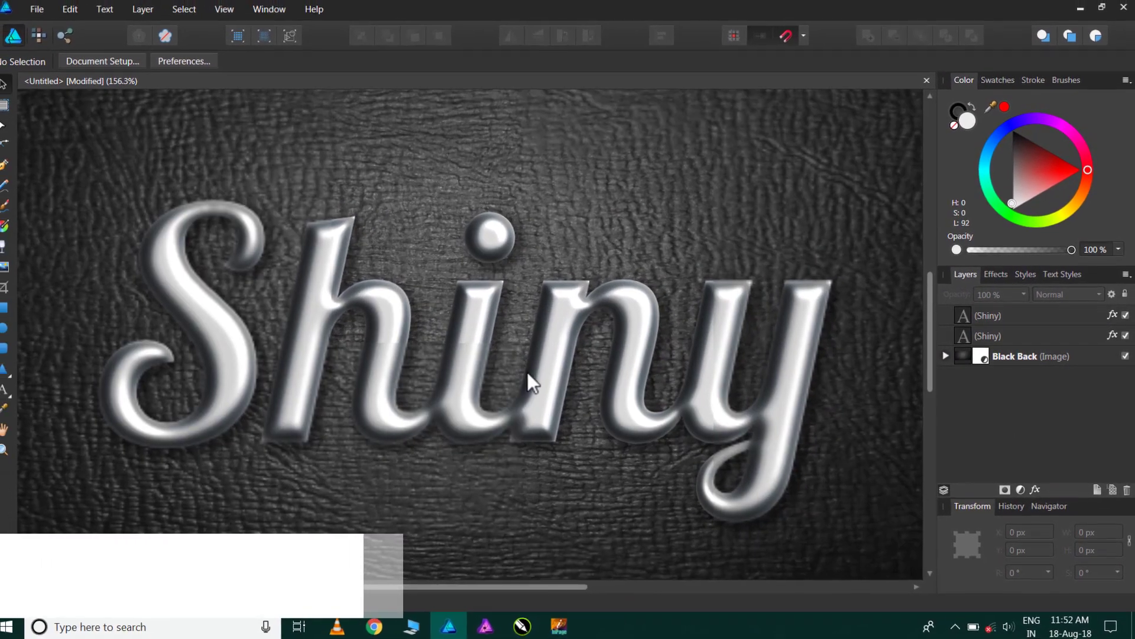
scroll(553, 376, up, 1)
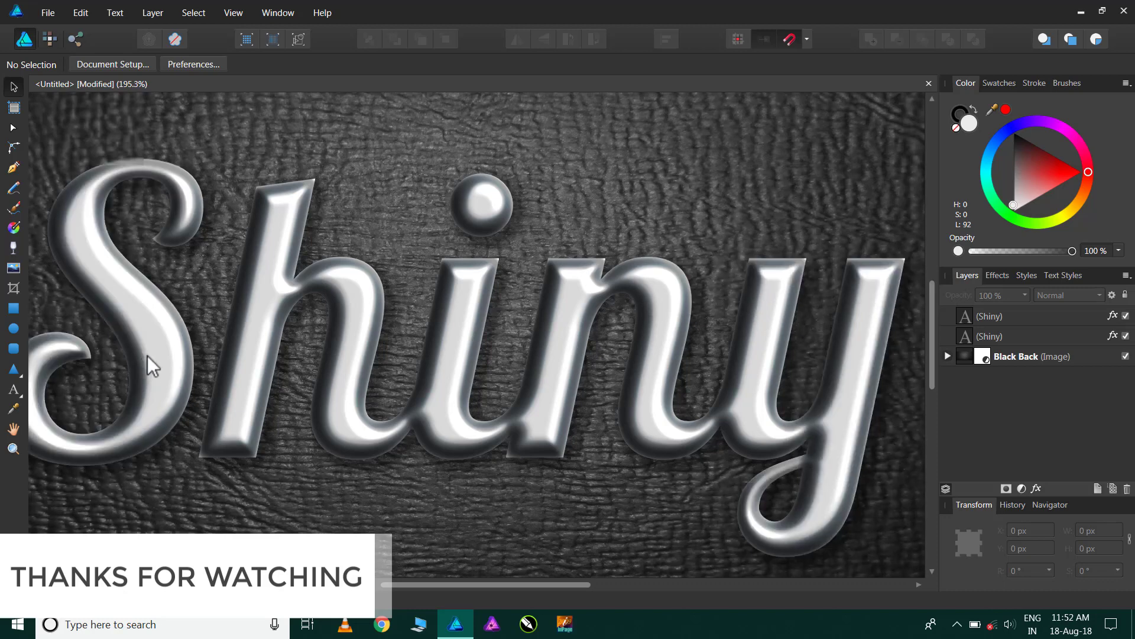
scroll(147, 356, up, 3)
scroll(249, 331, down, 3)
scroll(568, 349, down, 1)
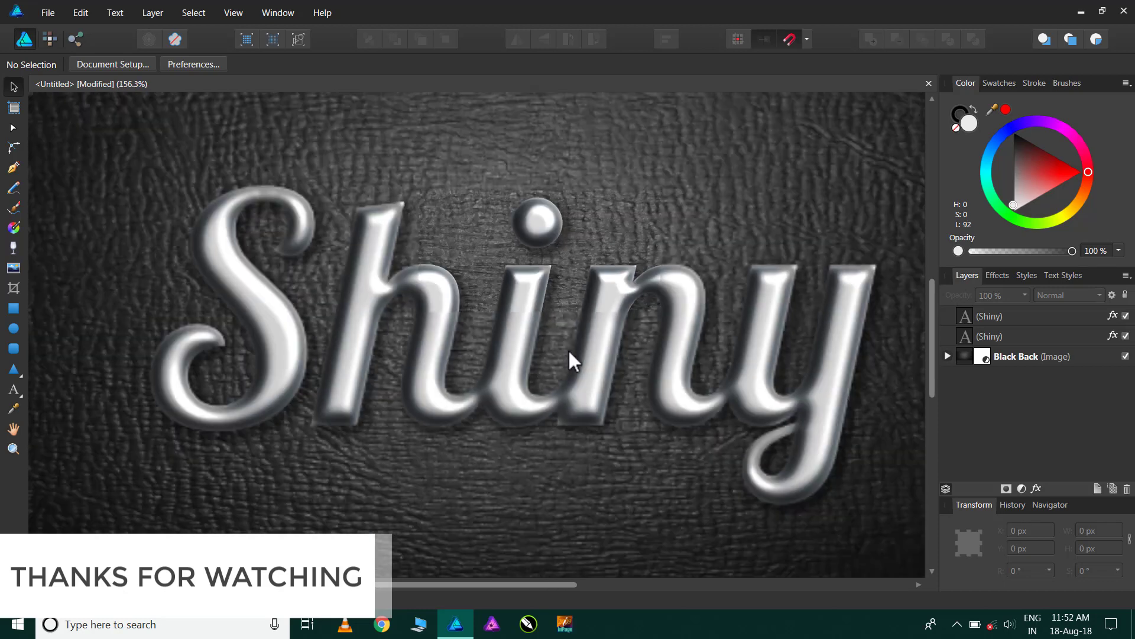